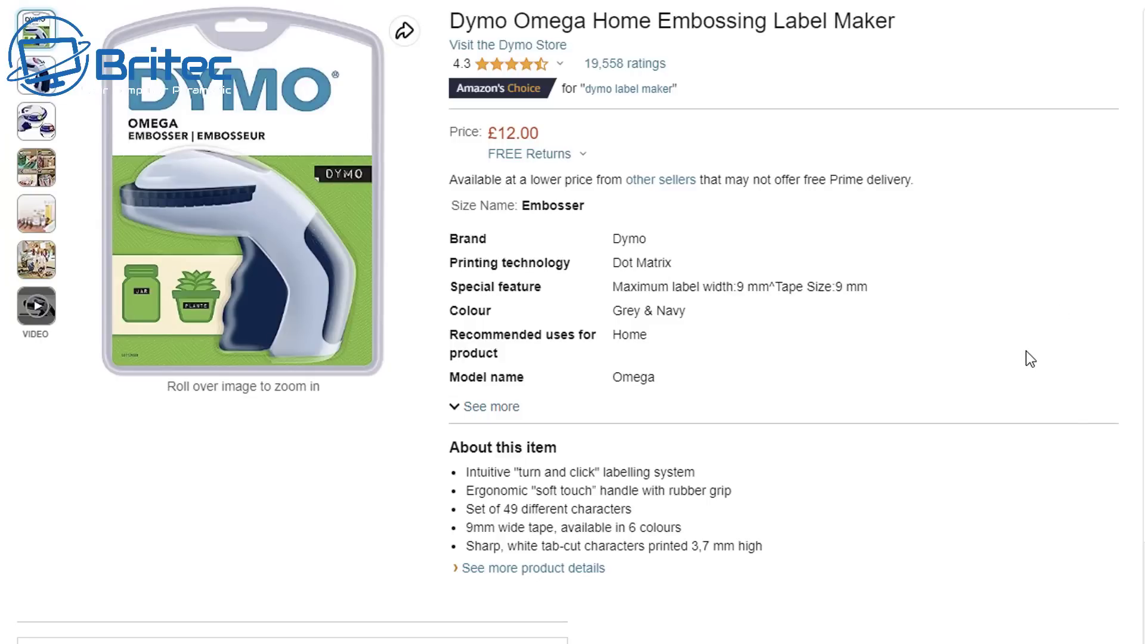
Step: Preview the Dymo Omega label maker listing's product photos one thumbnail at a time
{"action": "mouse_move", "coordinate": [30, 138]}
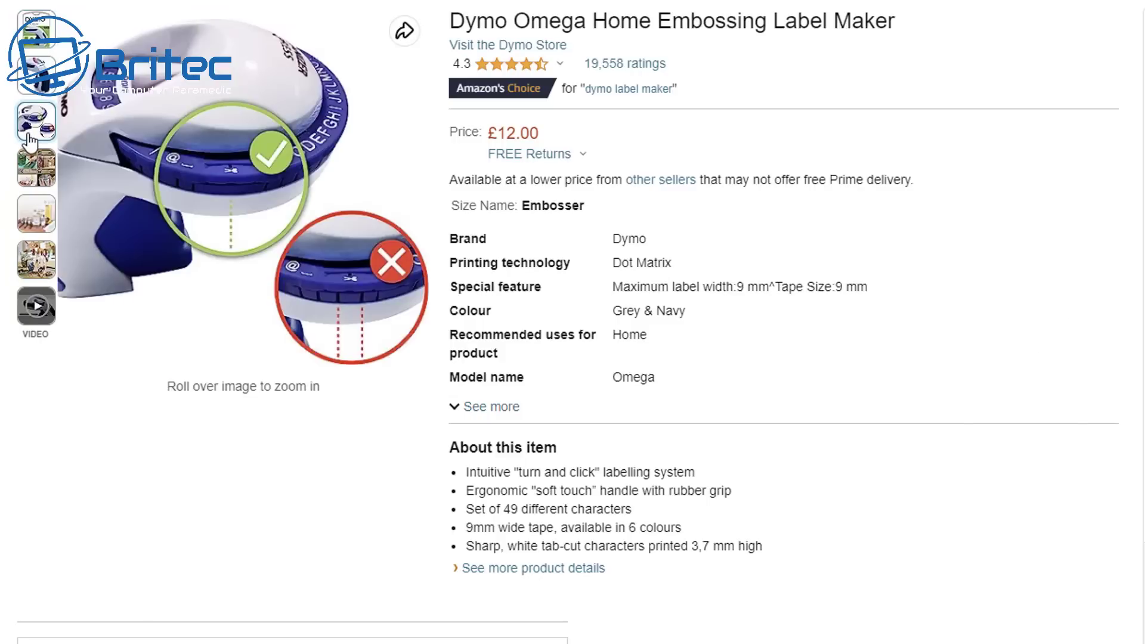
{"action": "mouse_move", "coordinate": [22, 174]}
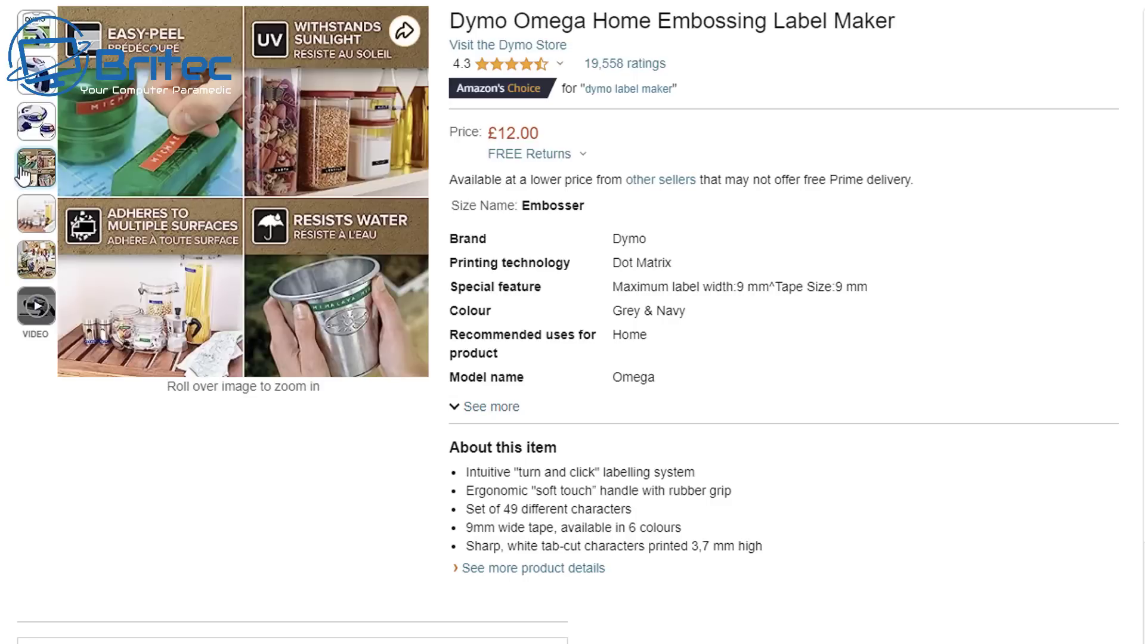
{"action": "mouse_move", "coordinate": [37, 220]}
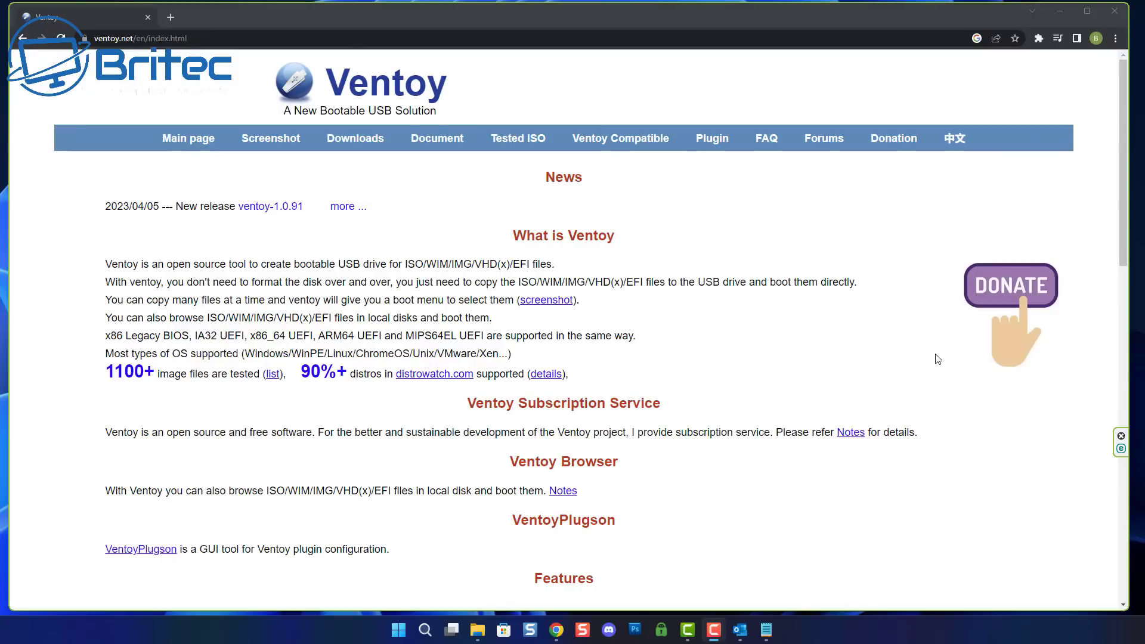
Step: Bring Chrome to the front and scroll down the Ventoy home page
{"action": "left_click", "coordinate": [1124, 146]}
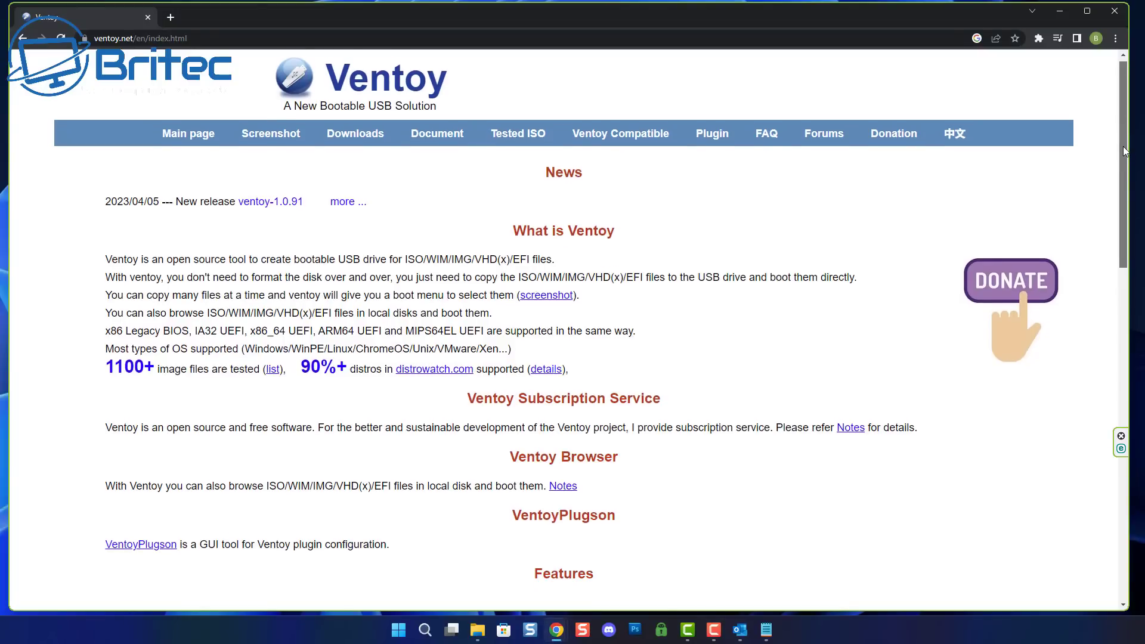
{"action": "left_click_drag", "start_coordinate": [1124, 147], "coordinate": [1119, 271]}
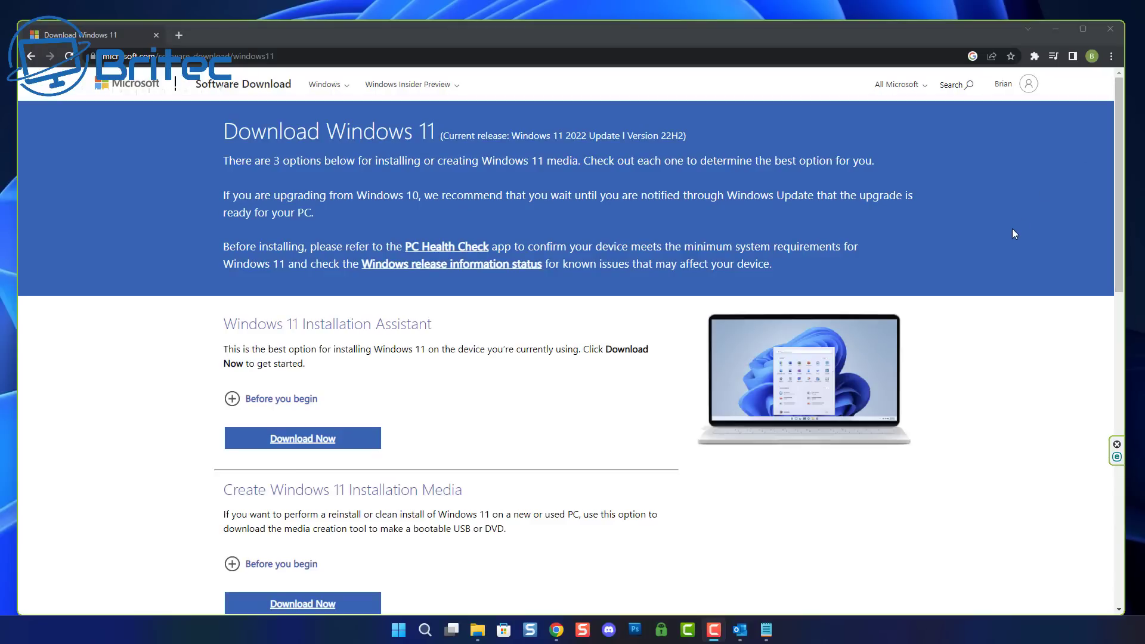
Step: Download and run mediacreationtool.exe for Windows 11 installation media, then minimize Chrome
{"action": "scroll", "coordinate": [1014, 234], "scroll_direction": "down", "scroll_amount": 5}
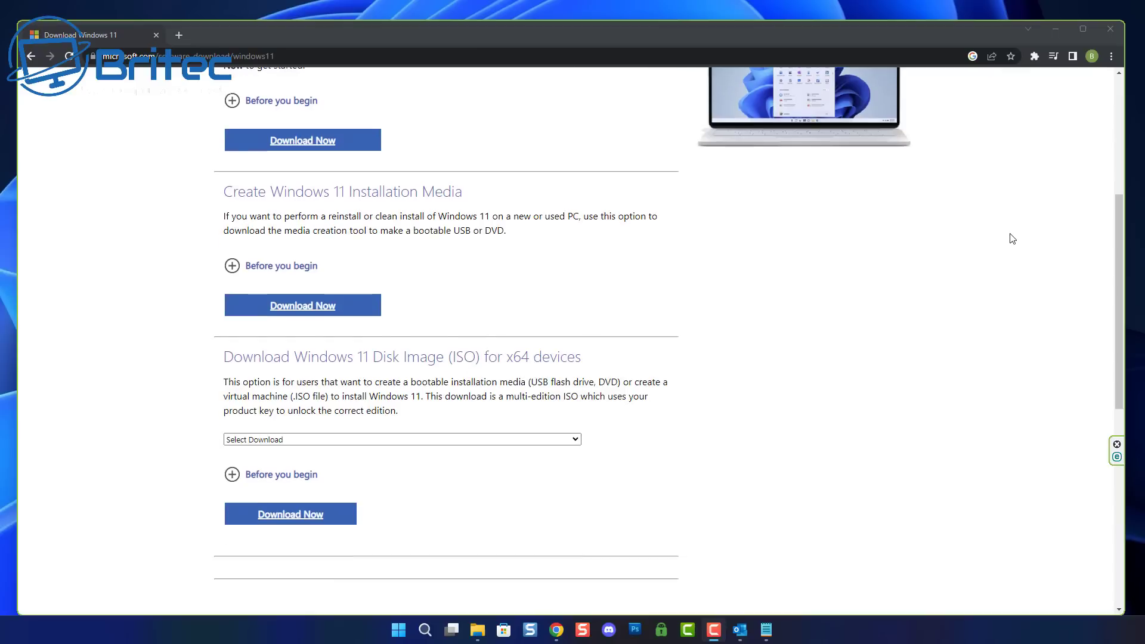
{"action": "scroll", "coordinate": [1012, 238], "scroll_direction": "down", "scroll_amount": 1}
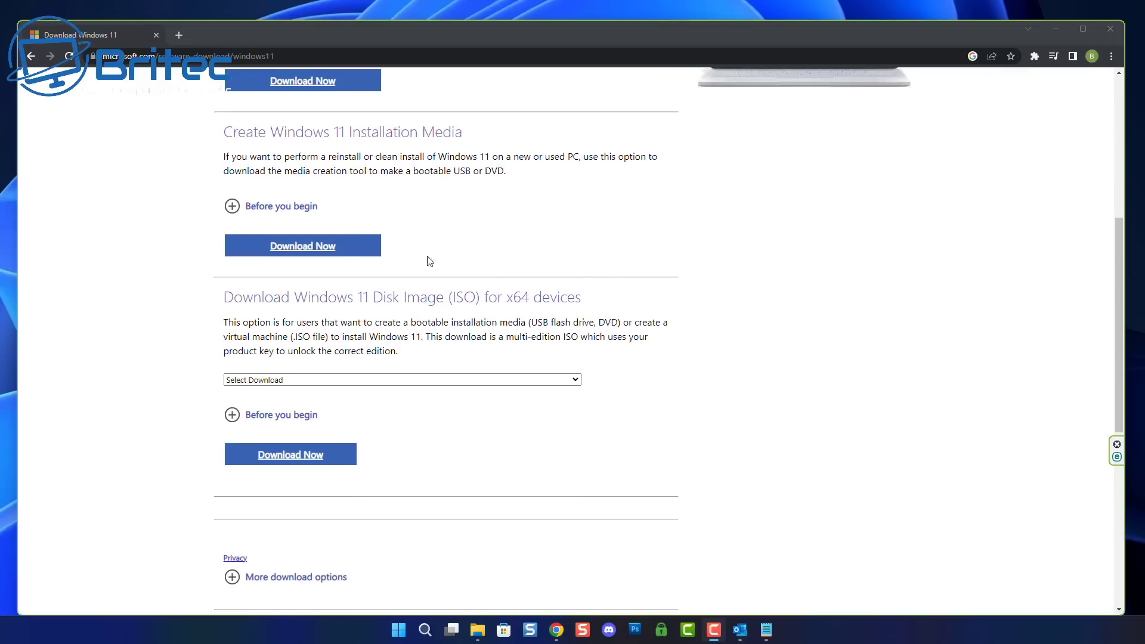
{"action": "left_click", "coordinate": [363, 255]}
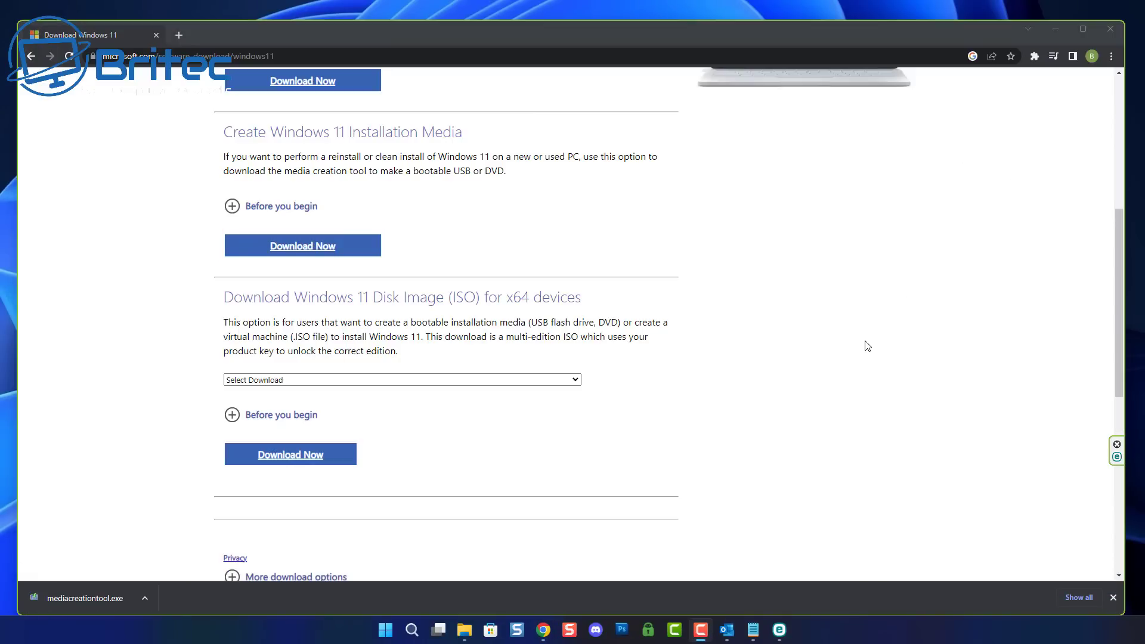
{"action": "left_click", "coordinate": [82, 599]}
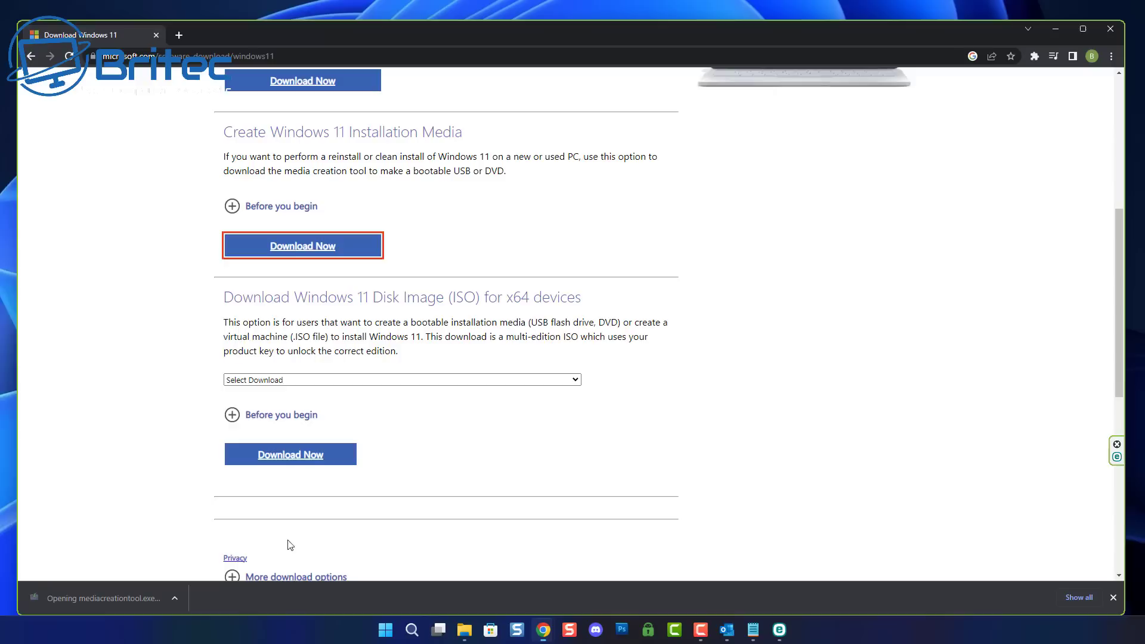
{"action": "left_click", "coordinate": [1056, 29]}
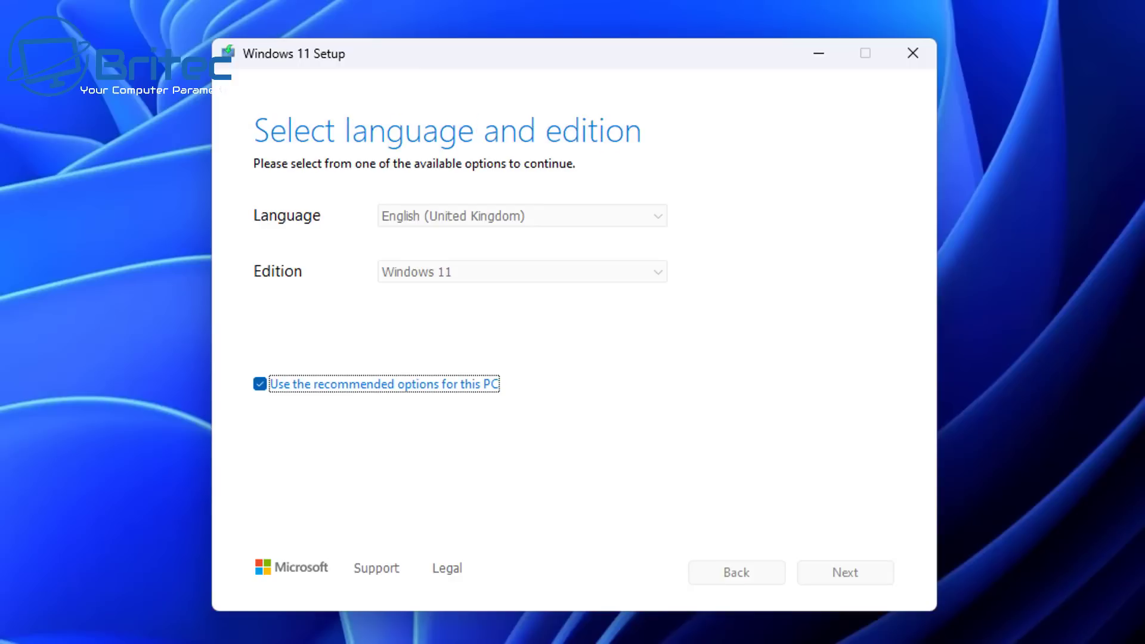
Step: Write Windows 11 installation media to USB flash drive E: with recommended options turned off
{"action": "left_click", "coordinate": [261, 384]}
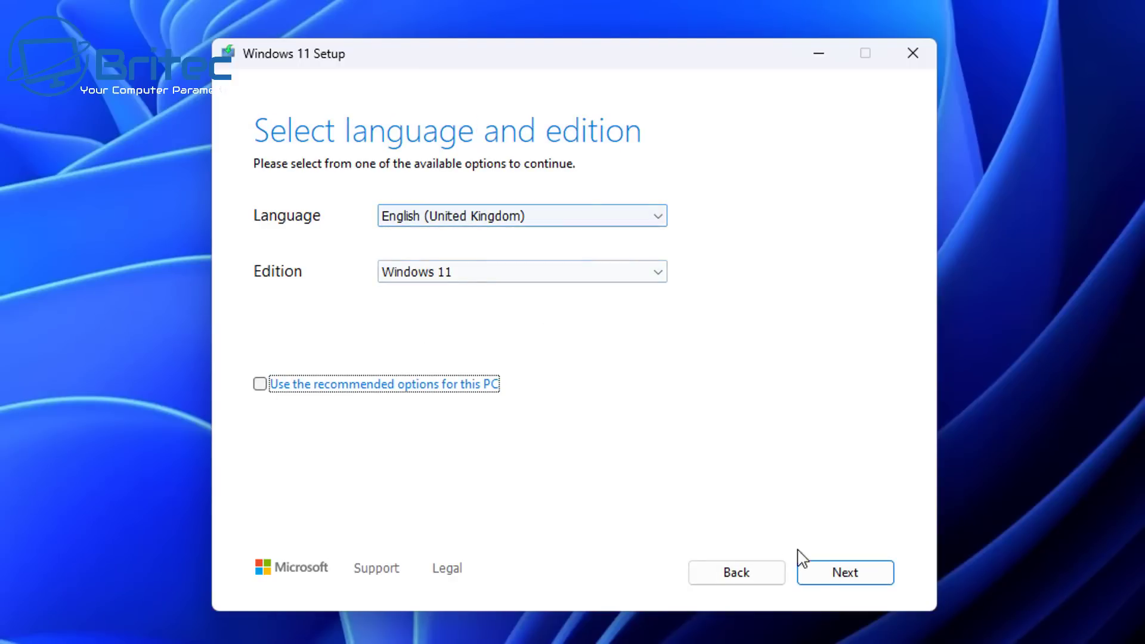
{"action": "left_click", "coordinate": [862, 575]}
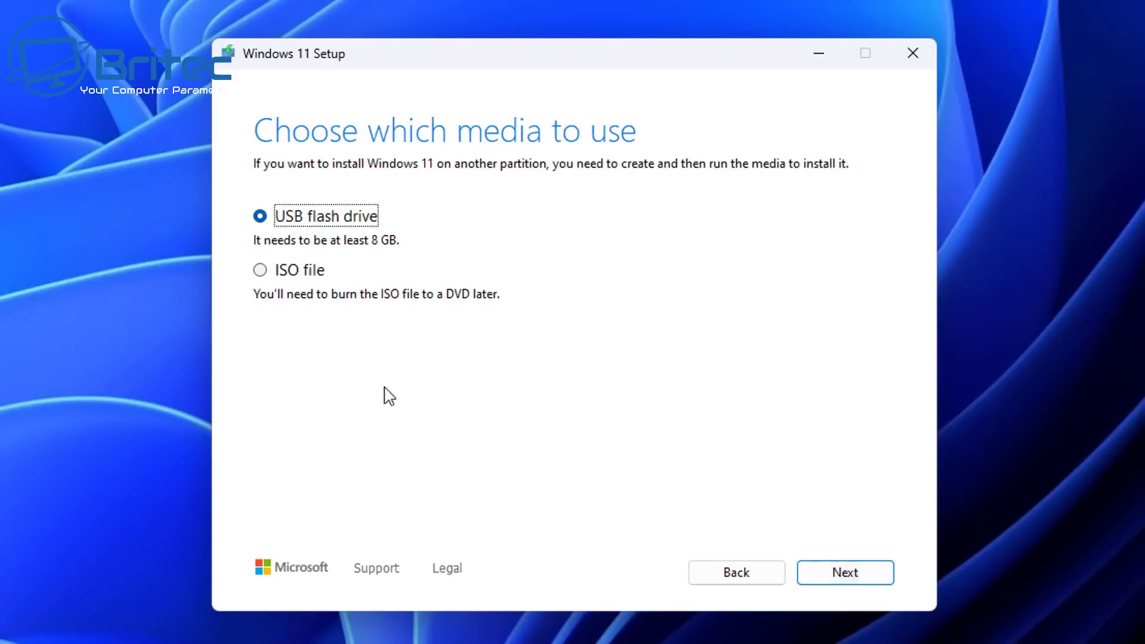
{"action": "left_click", "coordinate": [881, 574]}
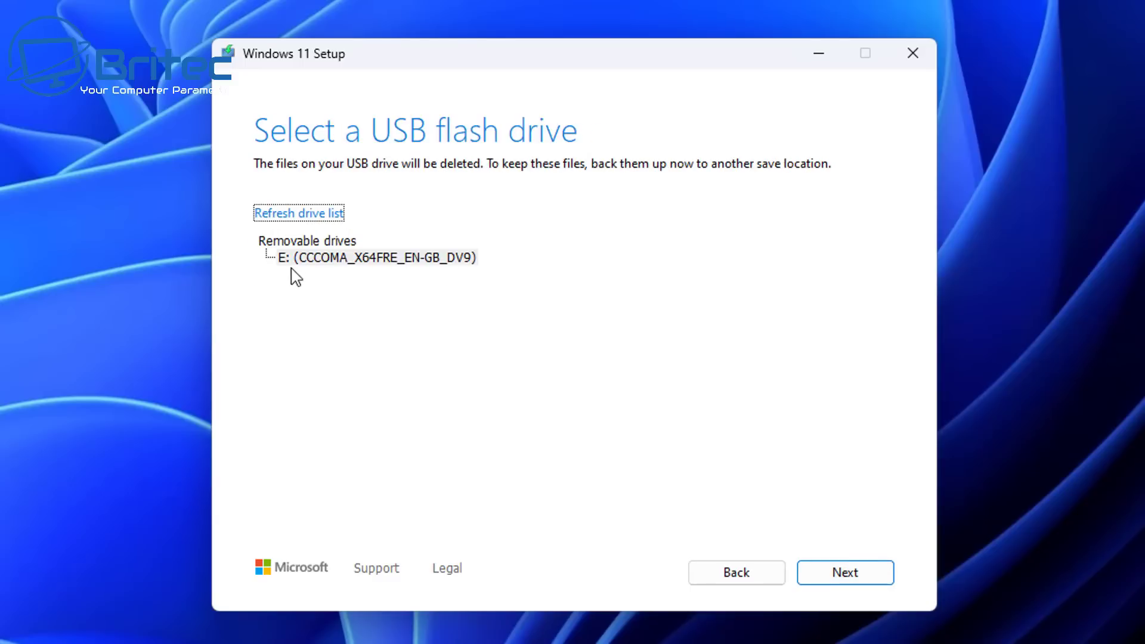
{"action": "left_click", "coordinate": [856, 576]}
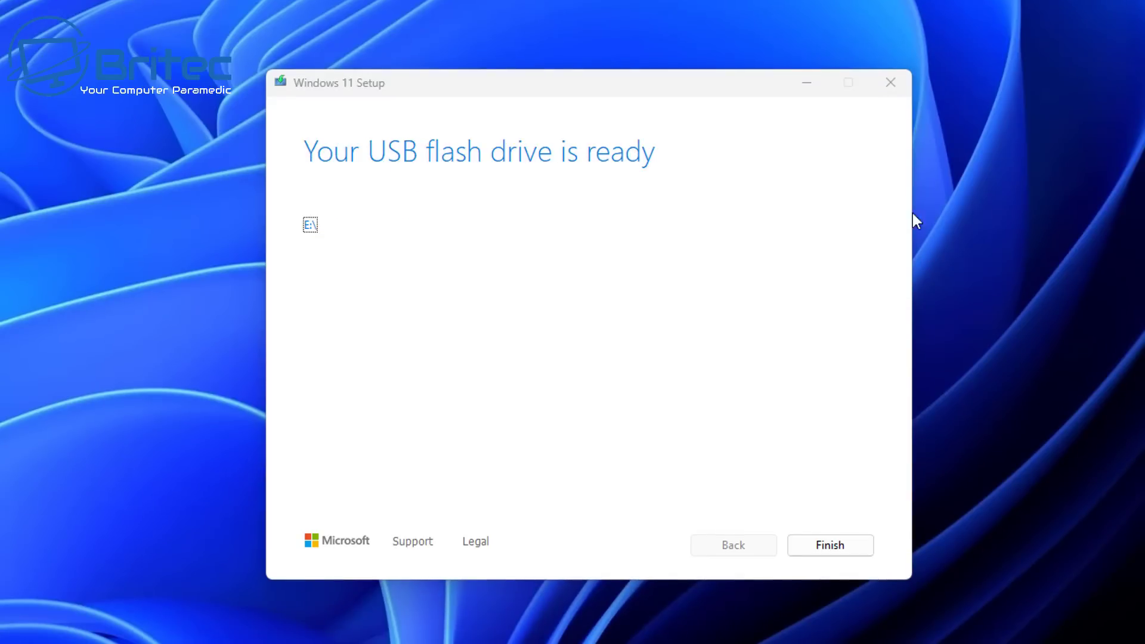
{"action": "left_click", "coordinate": [821, 555]}
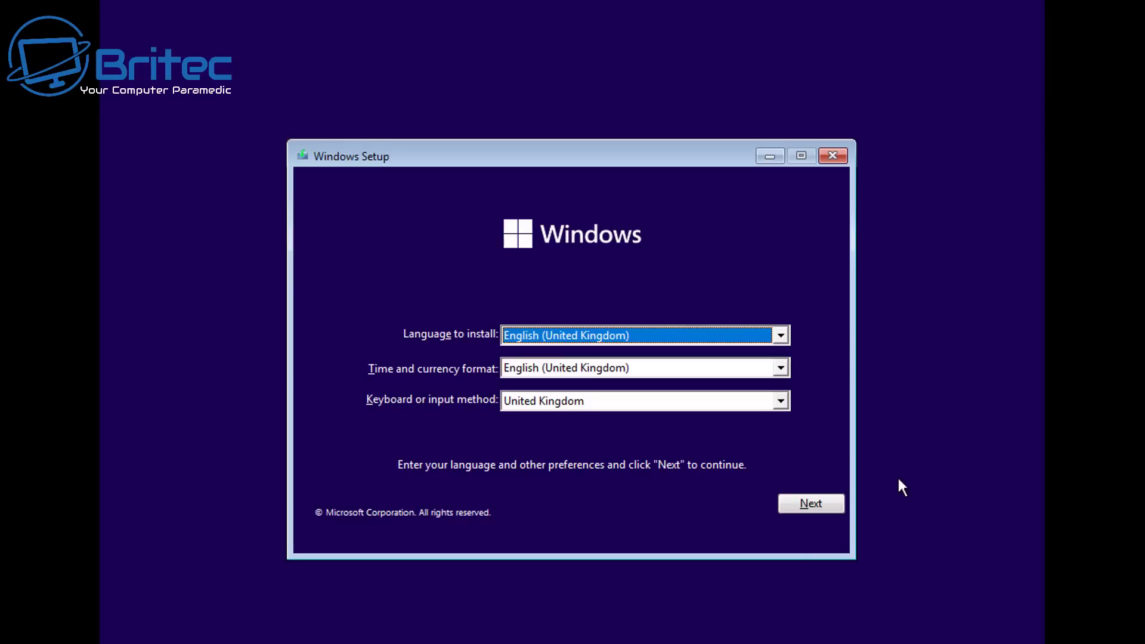
Step: Go from the language page through Repair your computer and Troubleshoot, browsing the Advanced options tiles
{"action": "left_click", "coordinate": [821, 501]}
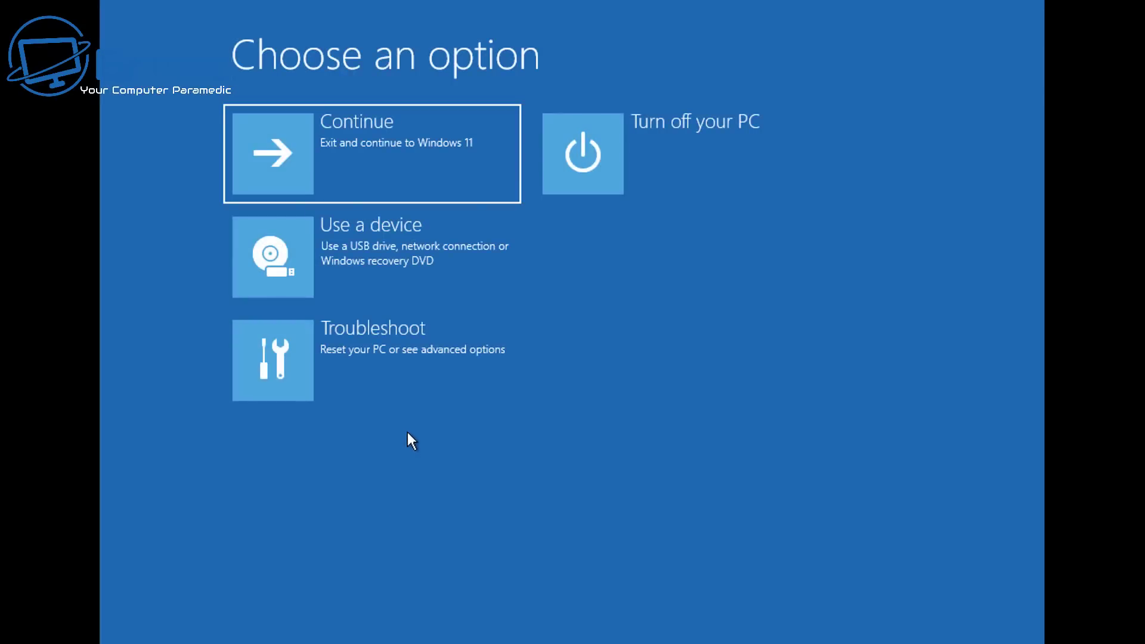
{"action": "key", "text": "Down"}
{"action": "key", "text": "Down"}
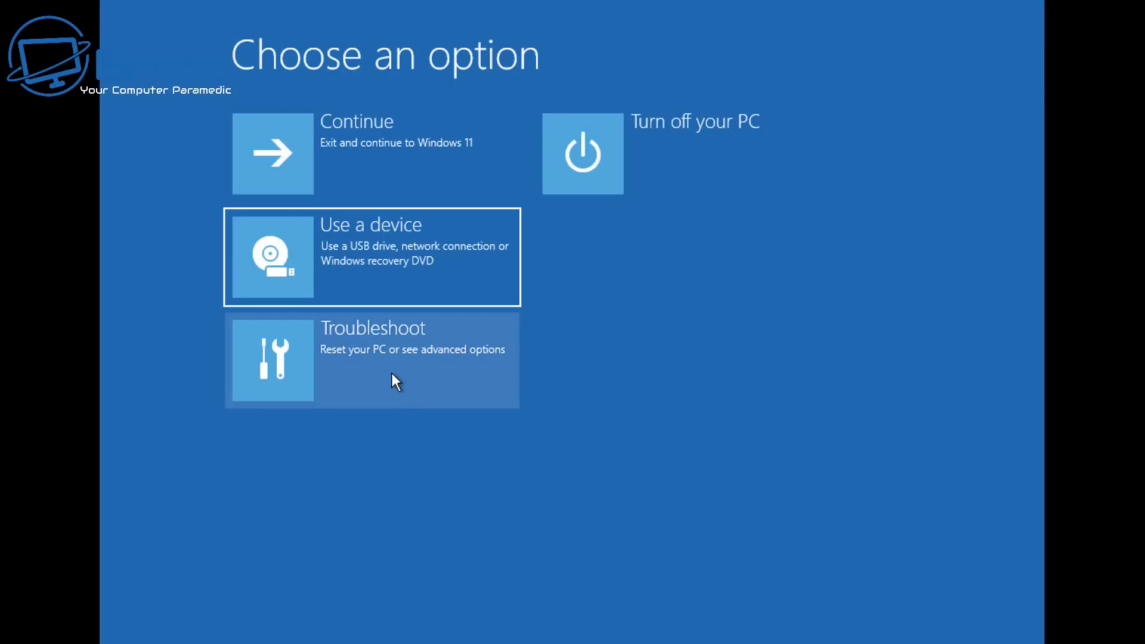
{"action": "left_click", "coordinate": [388, 376]}
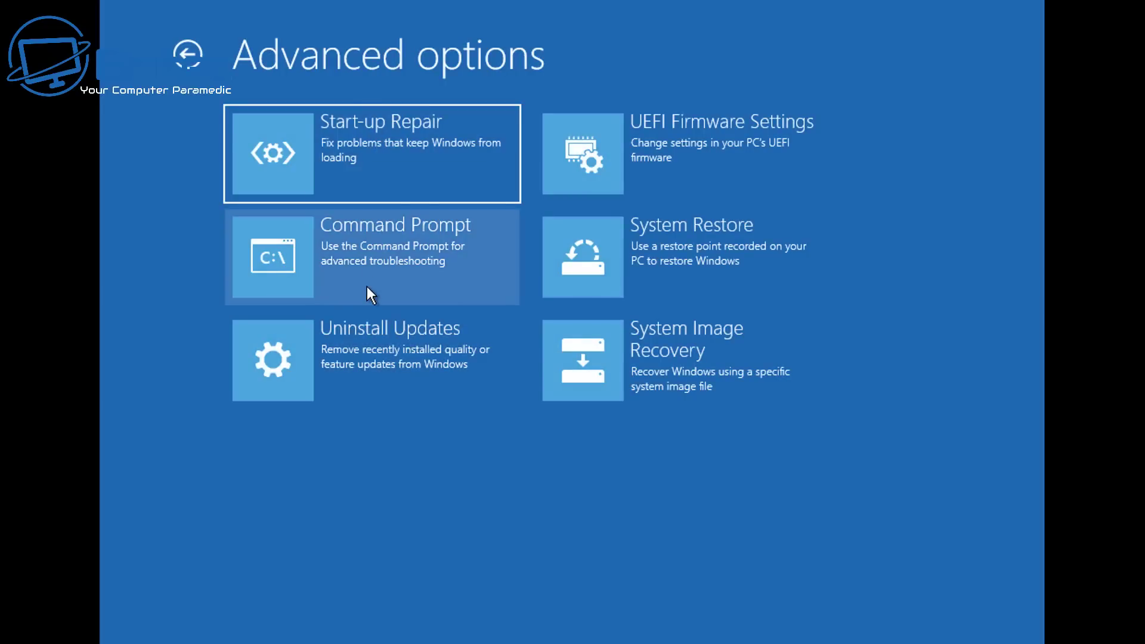
{"action": "key", "text": "Down"}
{"action": "key", "text": "Down"}
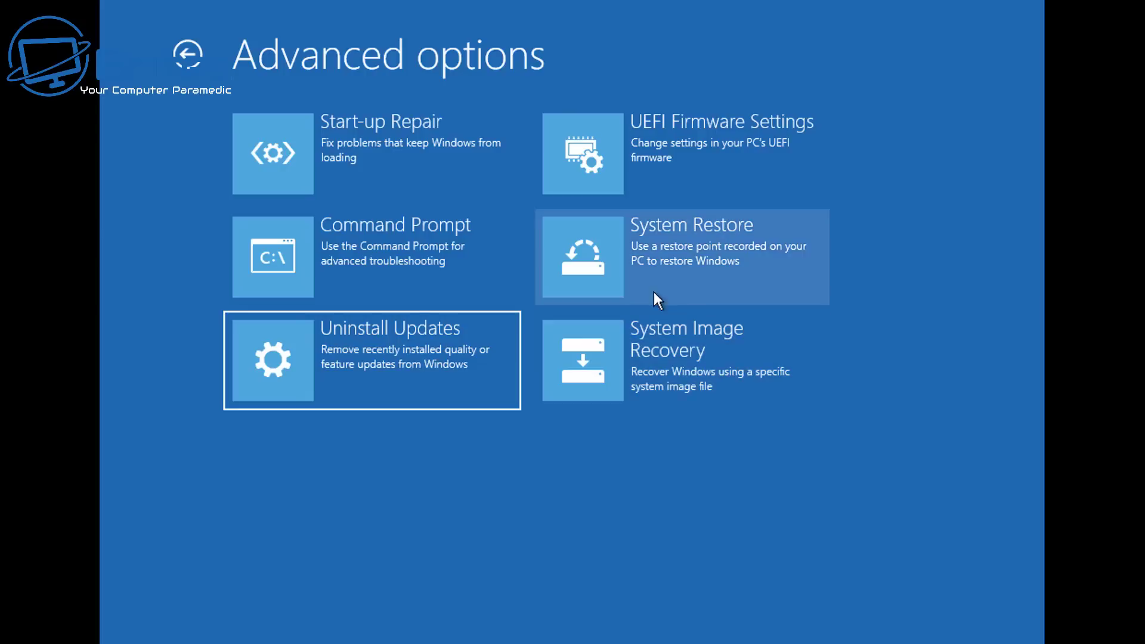
{"action": "key", "text": "Up"}
{"action": "key", "text": "Up"}
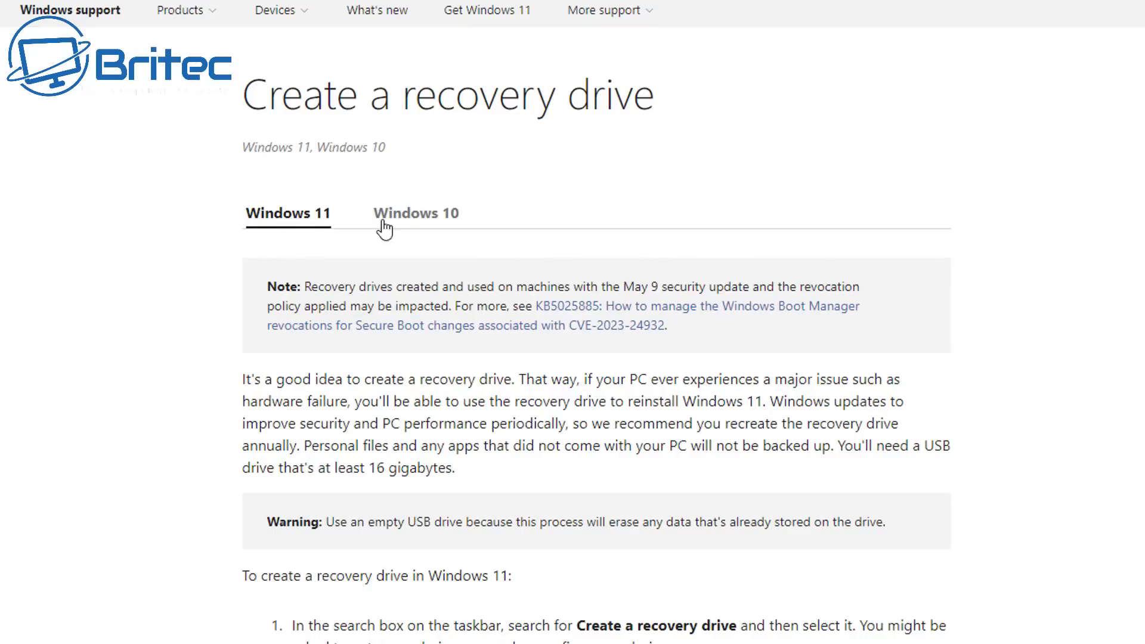
Step: Toggle the recovery drive article between Windows 10 and Windows 11, reading the Windows 11 steps
{"action": "left_click", "coordinate": [404, 215]}
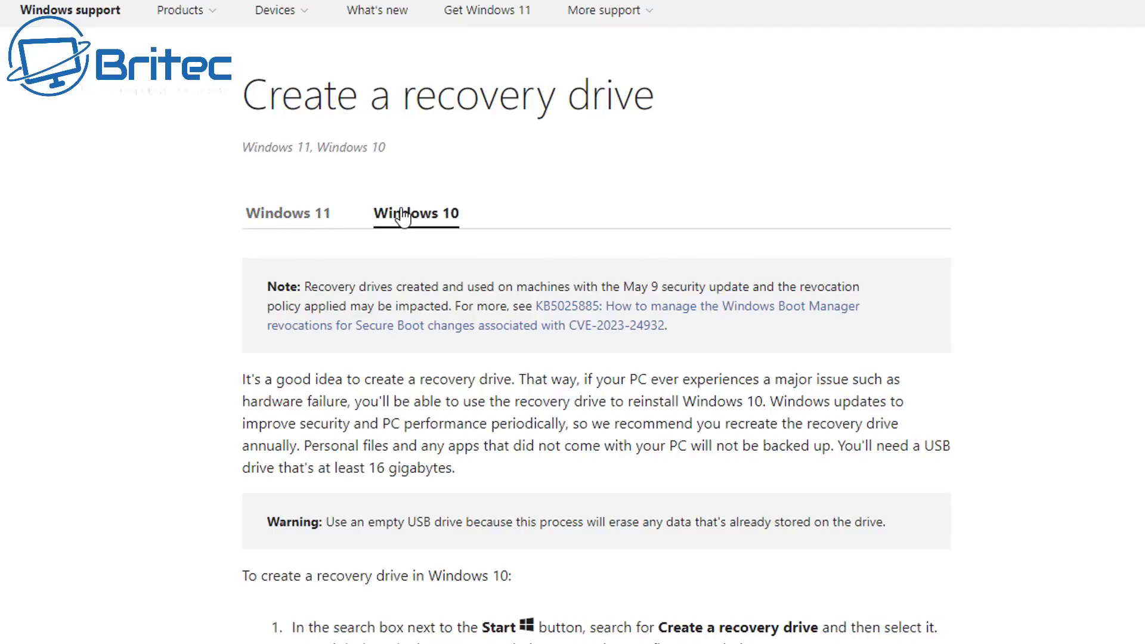
{"action": "left_click", "coordinate": [301, 218]}
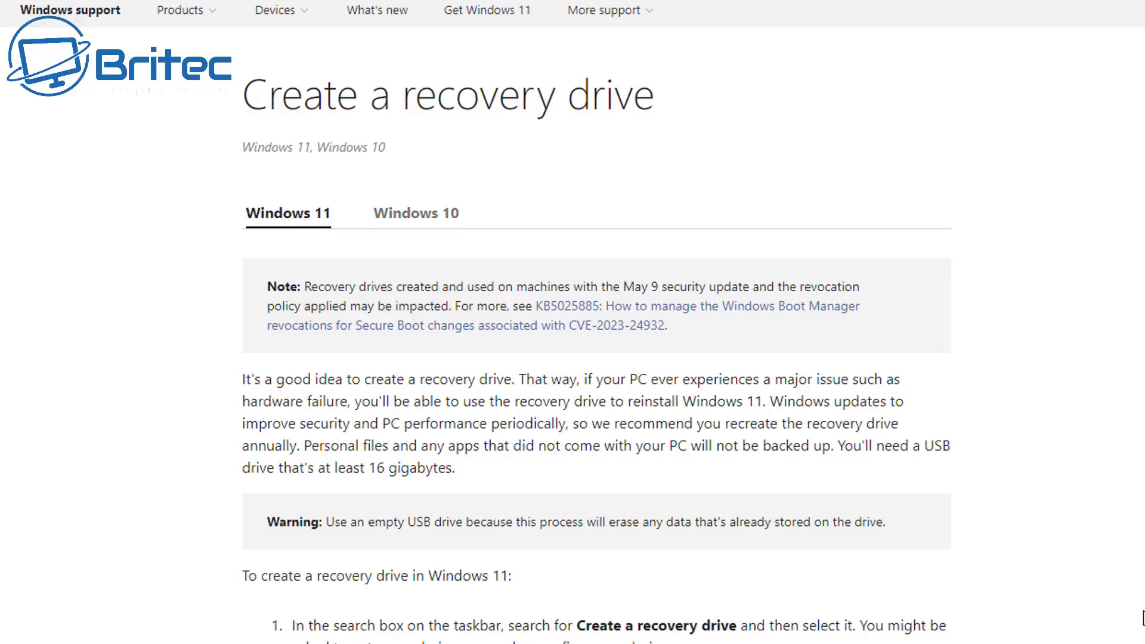
{"action": "scroll", "coordinate": [596, 322], "scroll_direction": "down", "scroll_amount": 6}
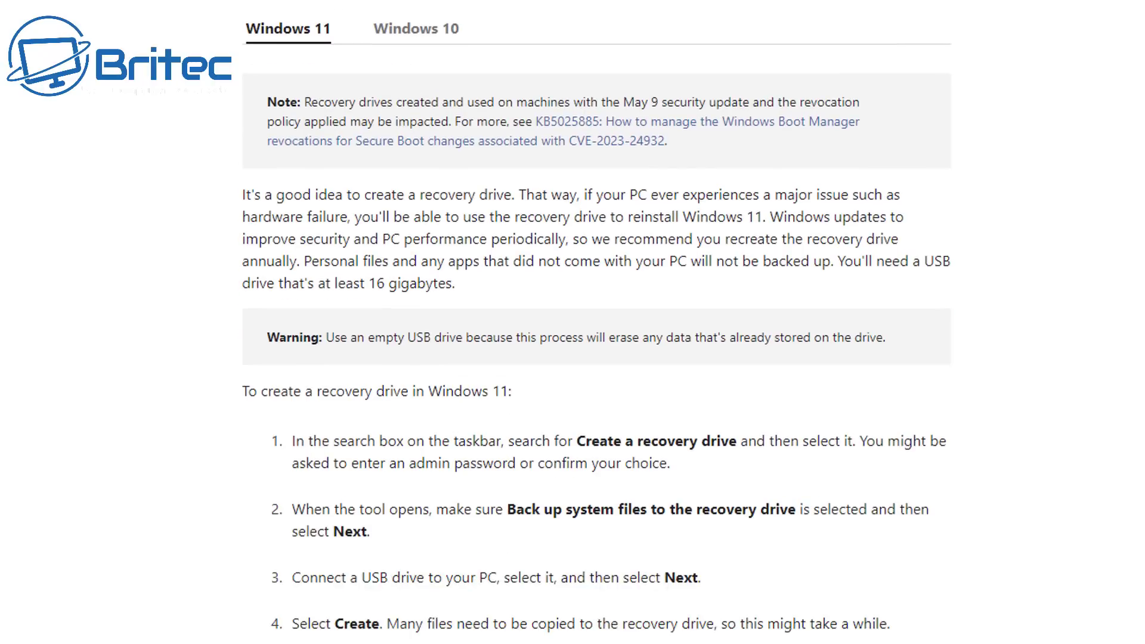
{"action": "scroll", "coordinate": [596, 322], "scroll_direction": "down", "scroll_amount": 3}
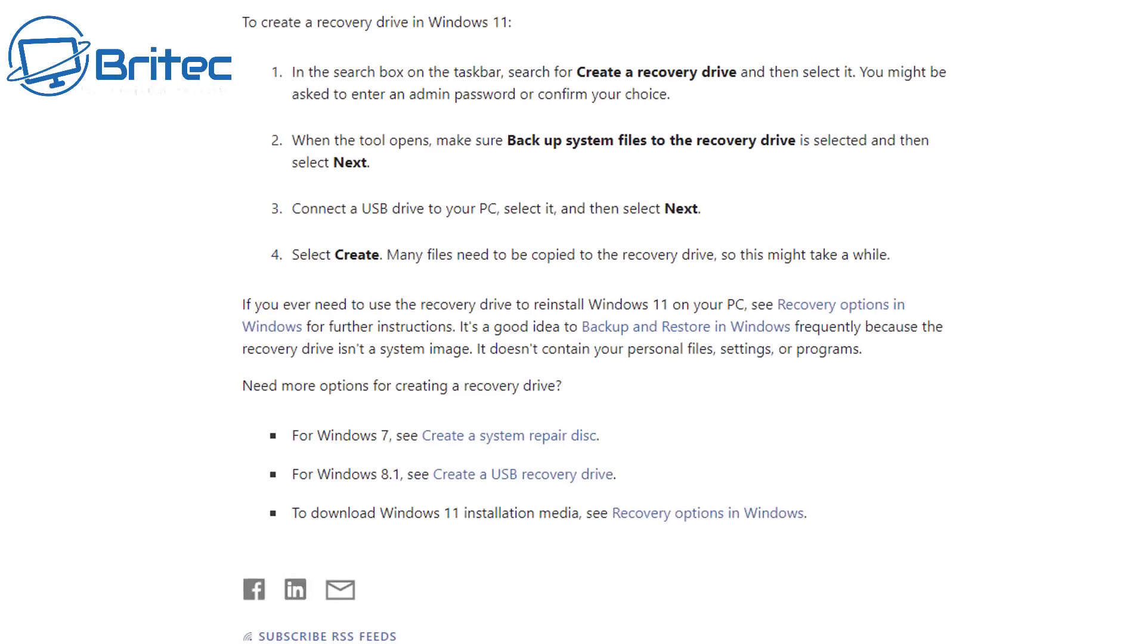
{"action": "scroll", "coordinate": [596, 322], "scroll_direction": "down", "scroll_amount": 2}
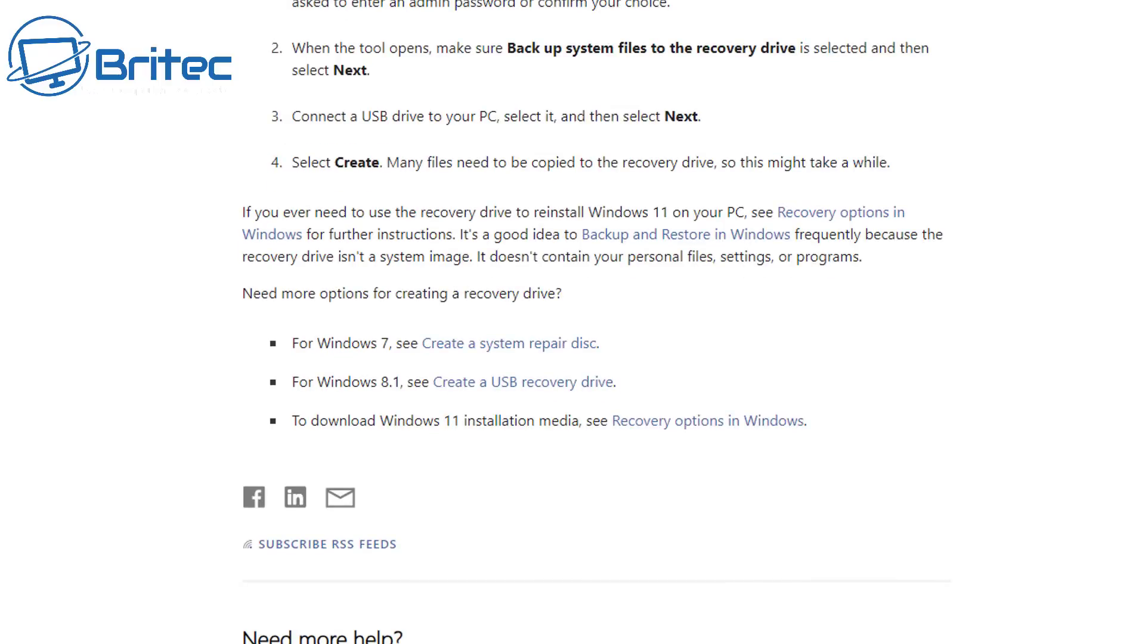
{"action": "scroll", "coordinate": [597, 322], "scroll_direction": "up", "scroll_amount": 1}
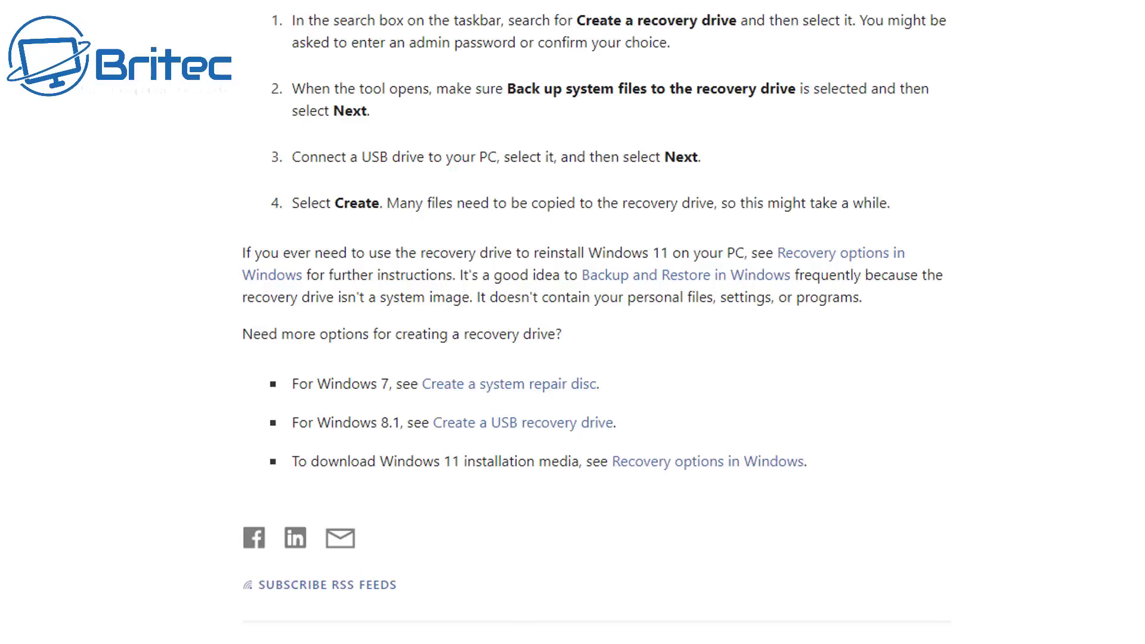
{"action": "scroll", "coordinate": [596, 322], "scroll_direction": "up", "scroll_amount": 10}
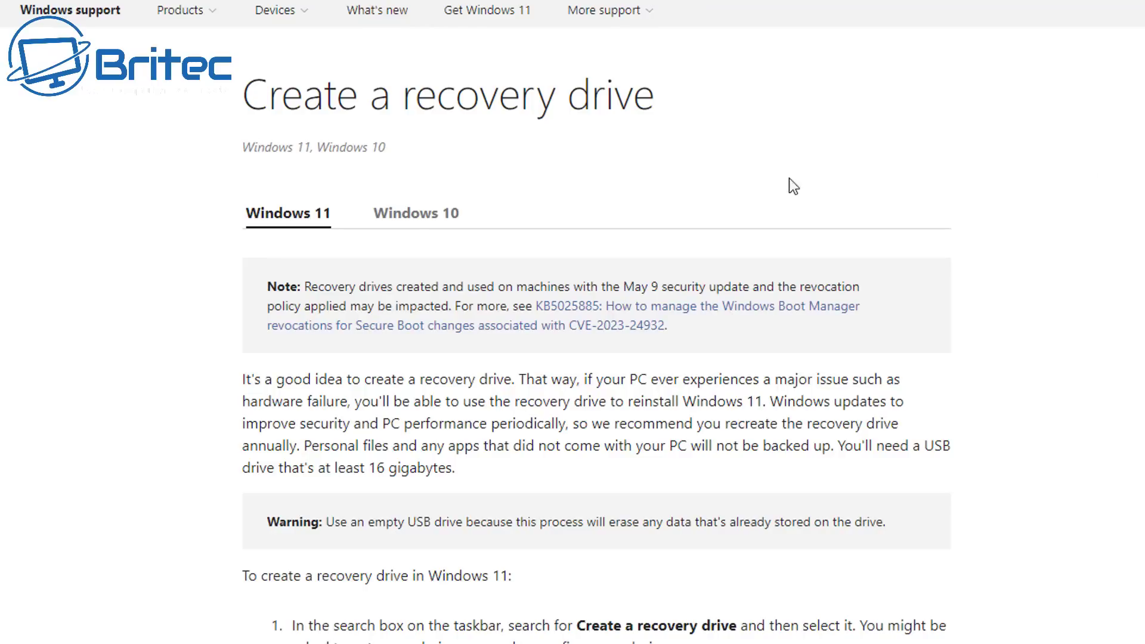
Step: Show the Windows 10 instructions and scroll through their steps
{"action": "left_click", "coordinate": [433, 215]}
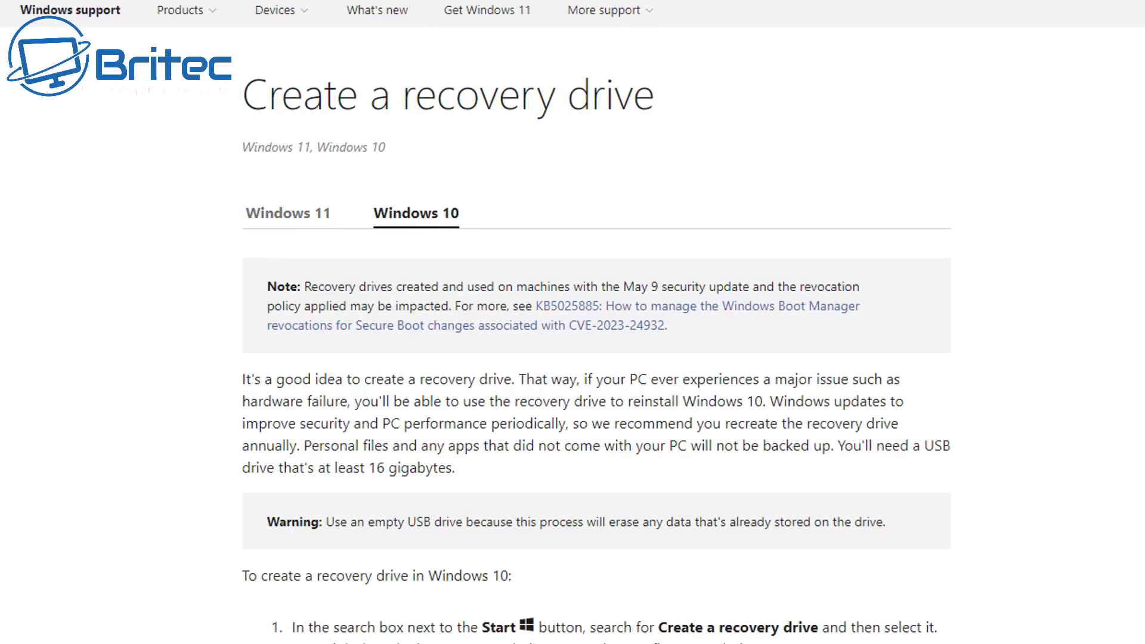
{"action": "scroll", "coordinate": [597, 334], "scroll_direction": "down", "scroll_amount": 4}
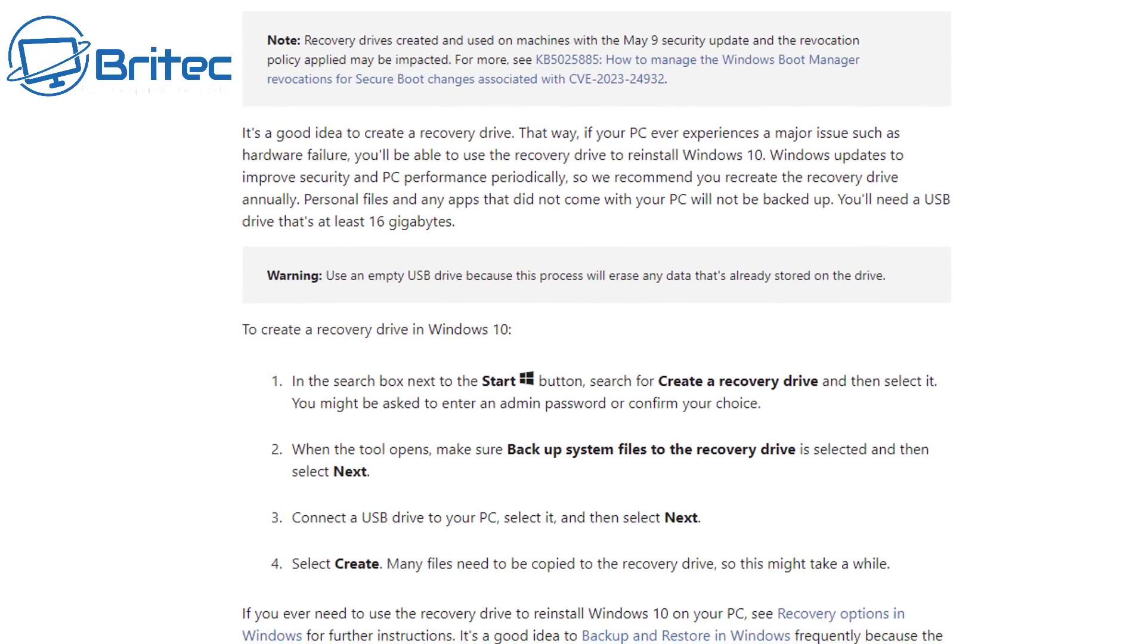
{"action": "scroll", "coordinate": [596, 322], "scroll_direction": "up", "scroll_amount": 4}
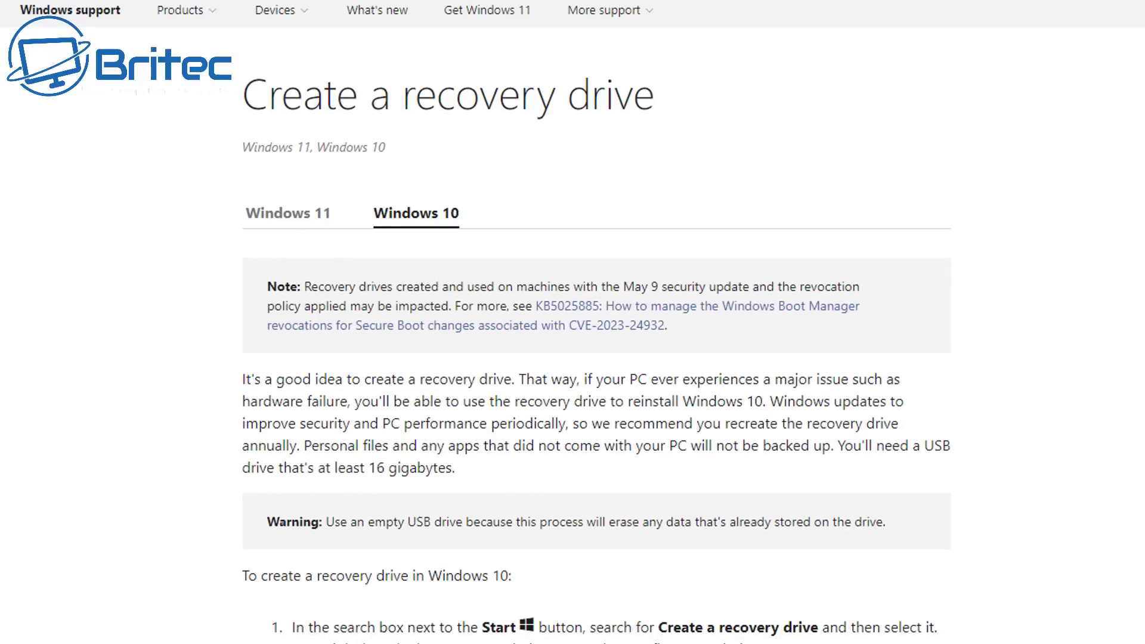
{"action": "scroll", "coordinate": [596, 334], "scroll_direction": "down", "scroll_amount": 2}
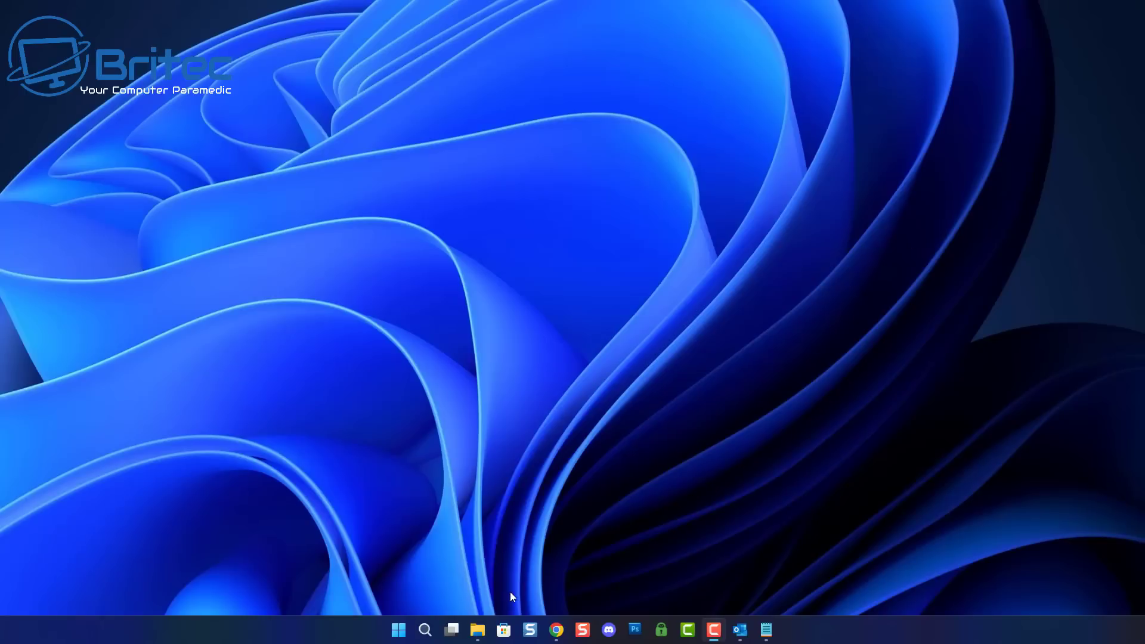
Step: Search Windows for 'create recov' and launch Create a recovery drive
{"action": "left_click", "coordinate": [425, 630]}
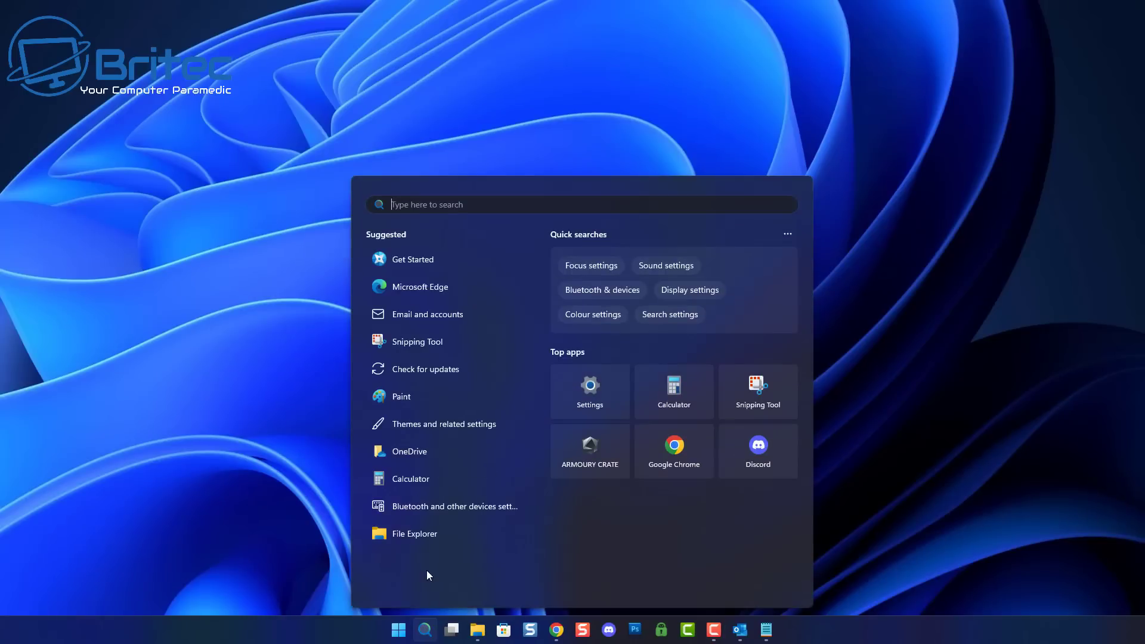
{"action": "type", "text": "create "}
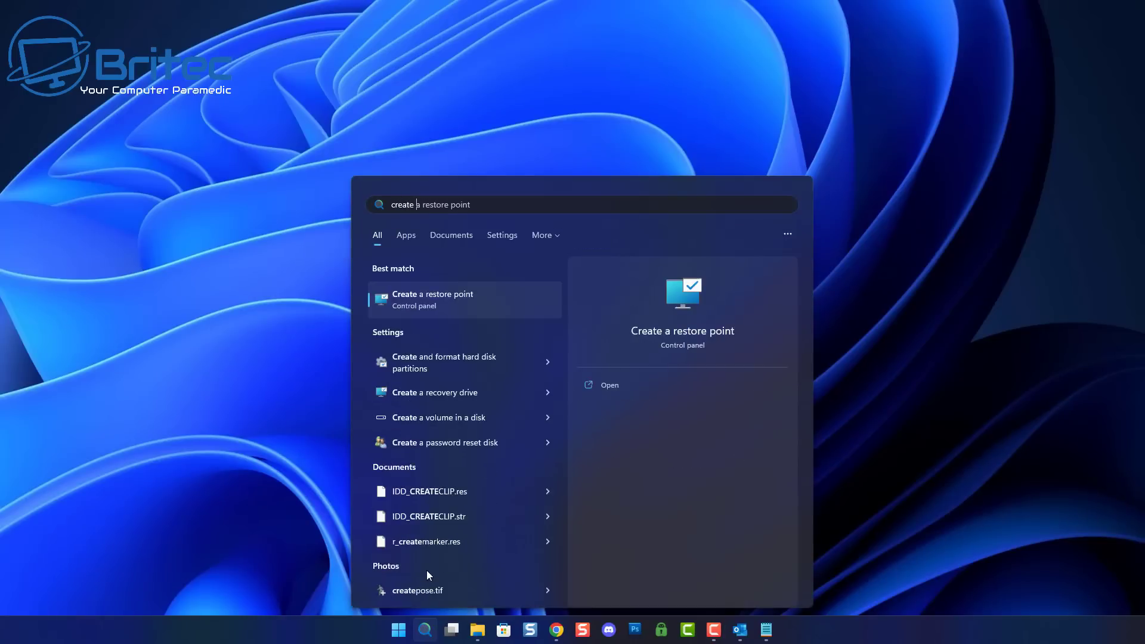
{"action": "type", "text": "recov"}
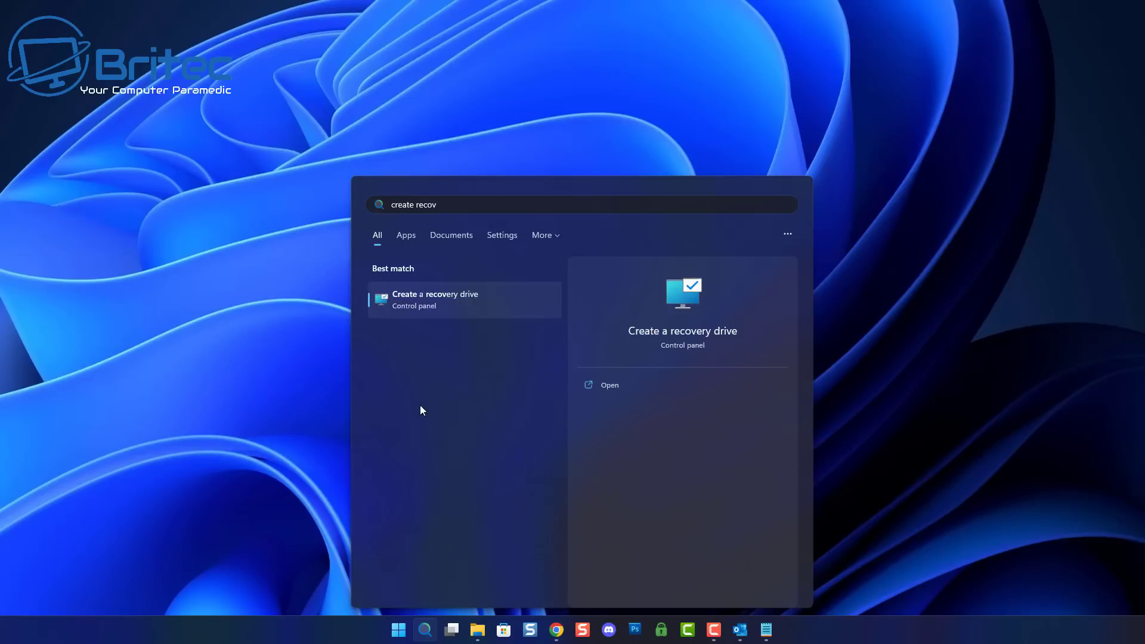
{"action": "left_click", "coordinate": [420, 307]}
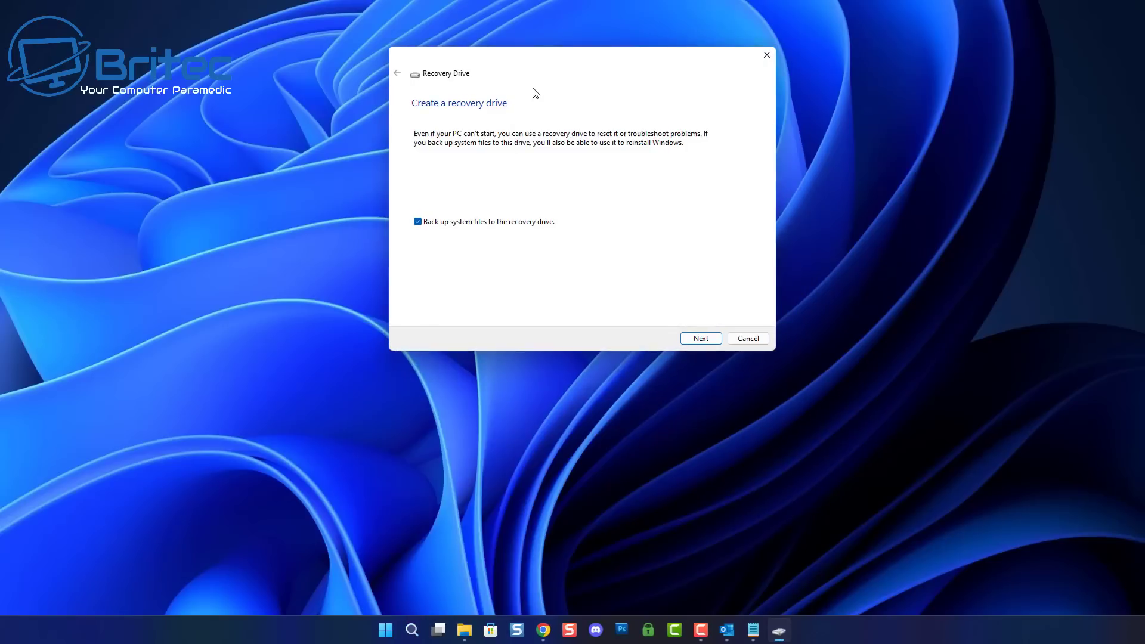
Step: Move the Recovery Drive window lower and continue with system files backed up to the drive
{"action": "left_click_drag", "start_coordinate": [542, 59], "coordinate": [529, 120]}
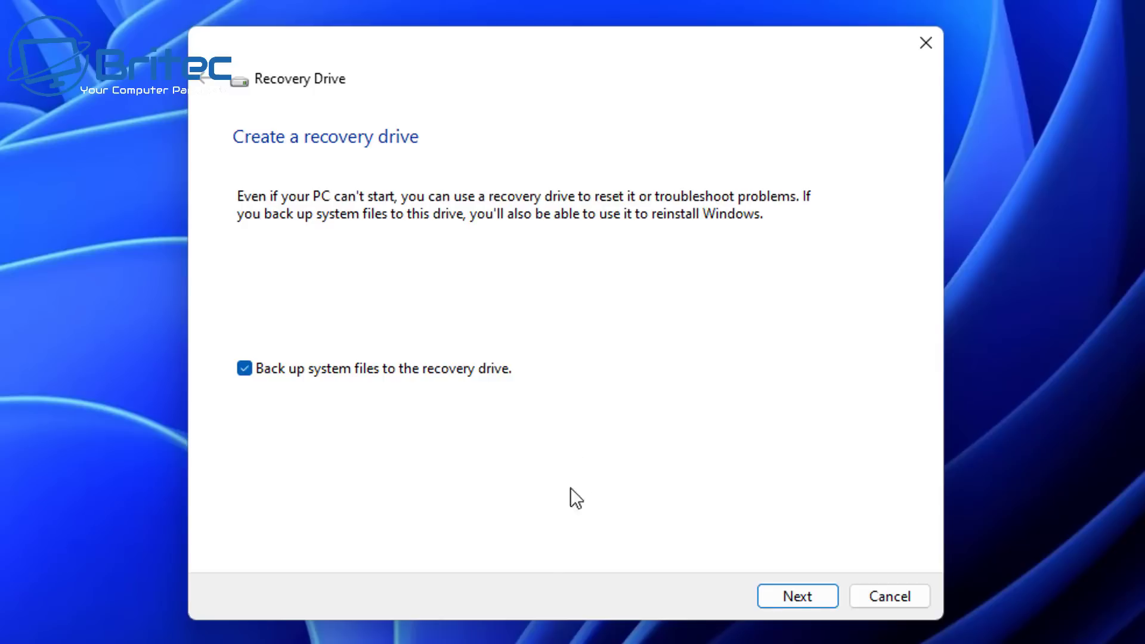
{"action": "left_click", "coordinate": [788, 603]}
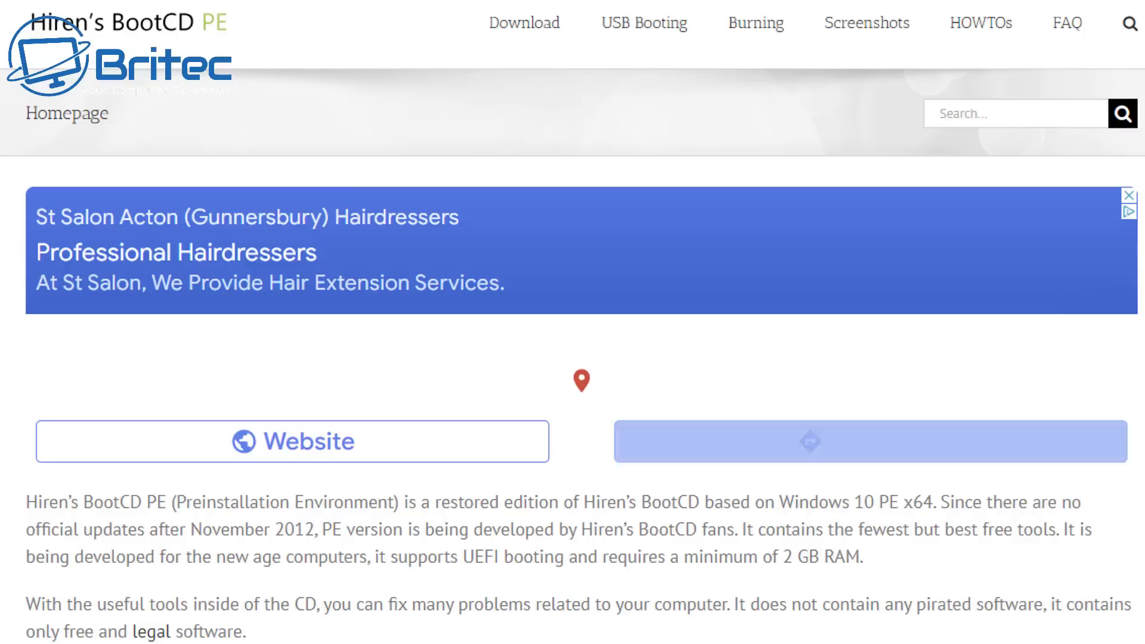
Step: Read through the Hiren's BootCD PE homepage description, then head to the Download page
{"action": "scroll", "coordinate": [573, 322], "scroll_direction": "down", "scroll_amount": 5}
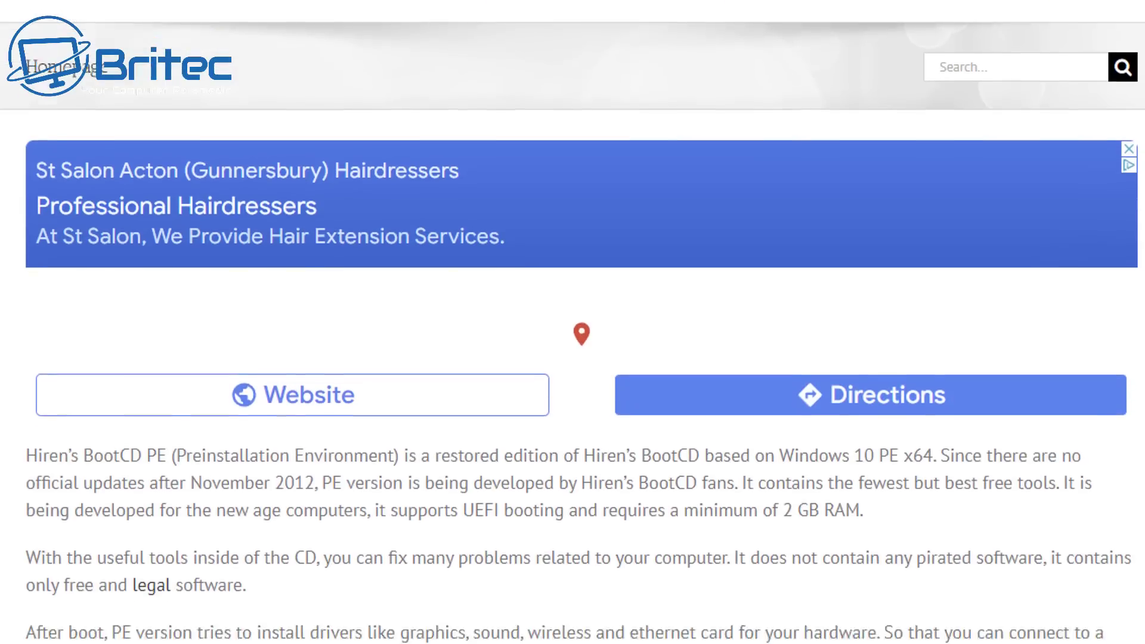
{"action": "scroll", "coordinate": [572, 322], "scroll_direction": "down", "scroll_amount": 3}
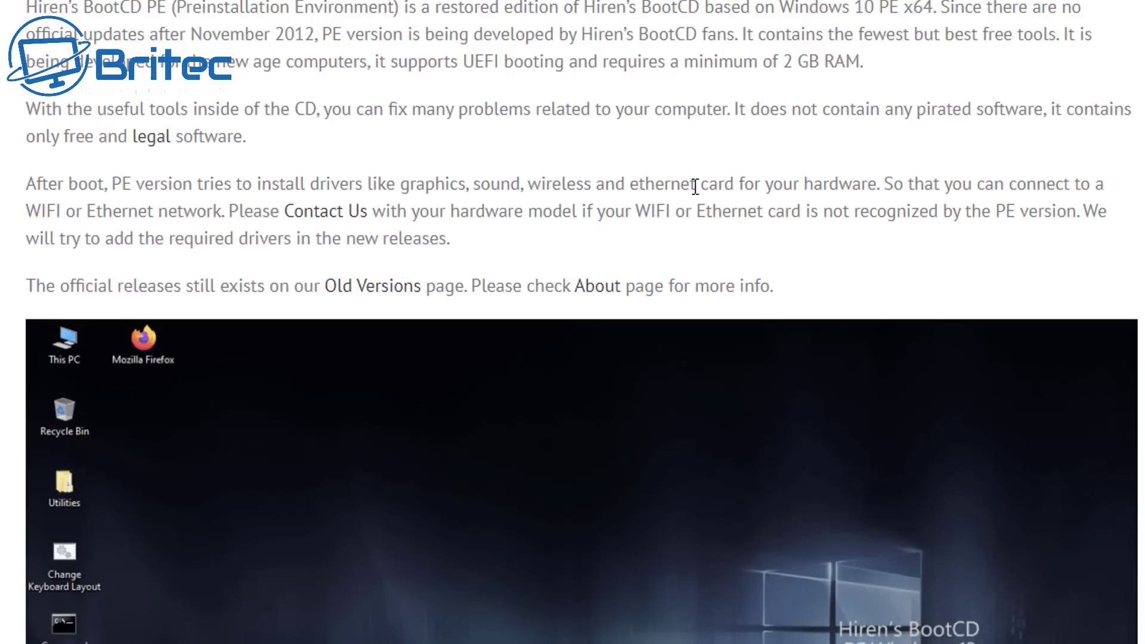
{"action": "scroll", "coordinate": [694, 191], "scroll_direction": "down", "scroll_amount": 2}
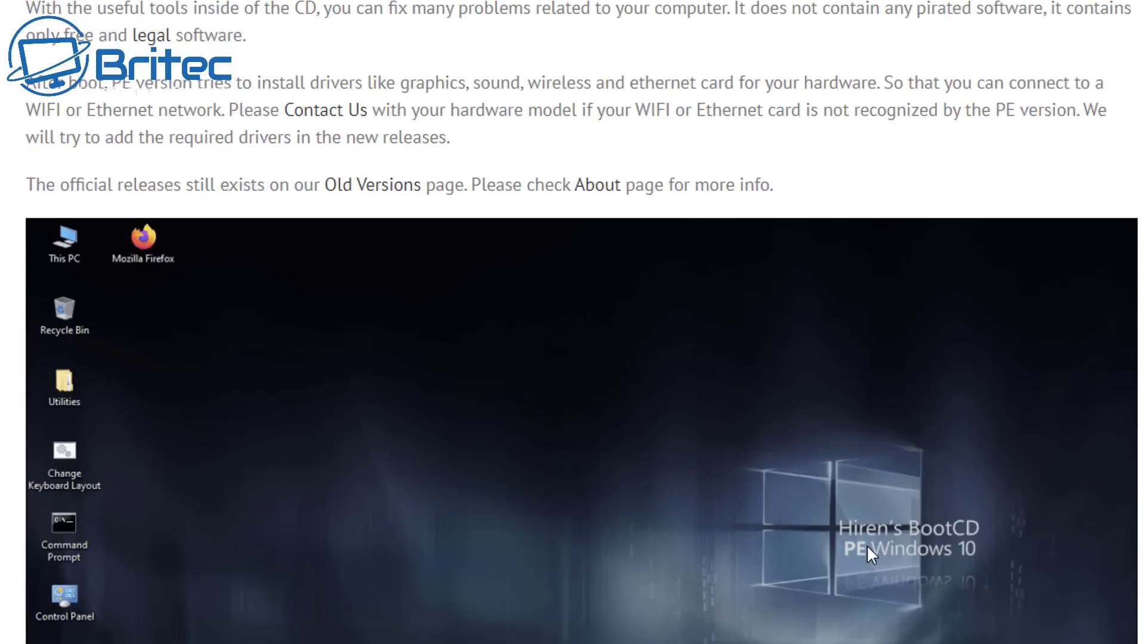
{"action": "scroll", "coordinate": [867, 546], "scroll_direction": "down", "scroll_amount": 9}
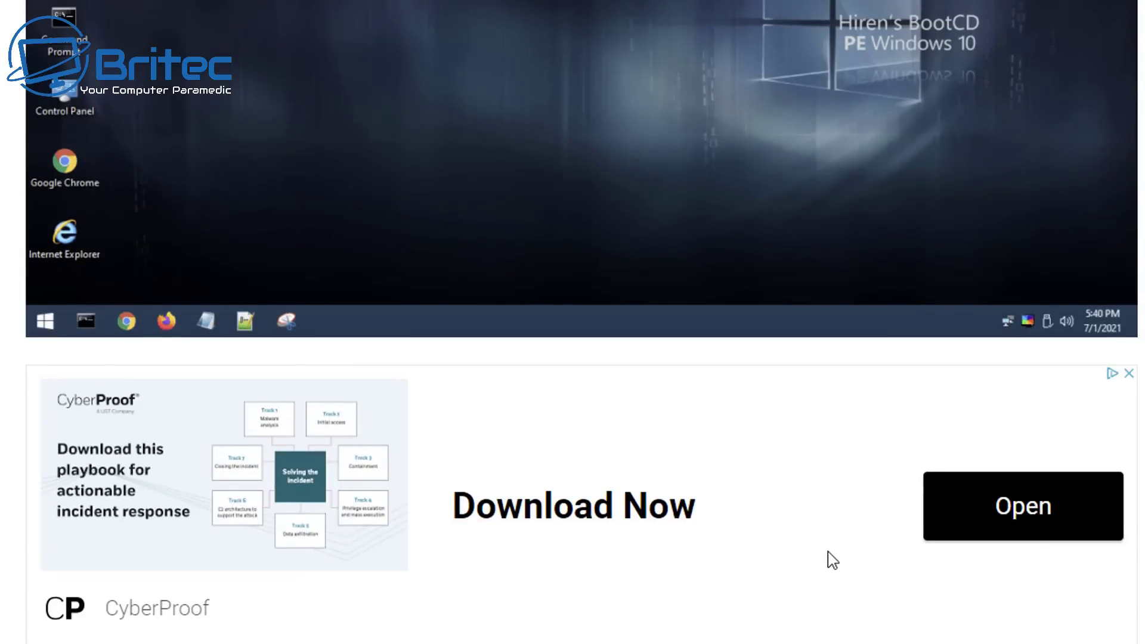
{"action": "scroll", "coordinate": [829, 559], "scroll_direction": "down", "scroll_amount": 1}
{"action": "scroll", "coordinate": [829, 557], "scroll_direction": "up", "scroll_amount": 15}
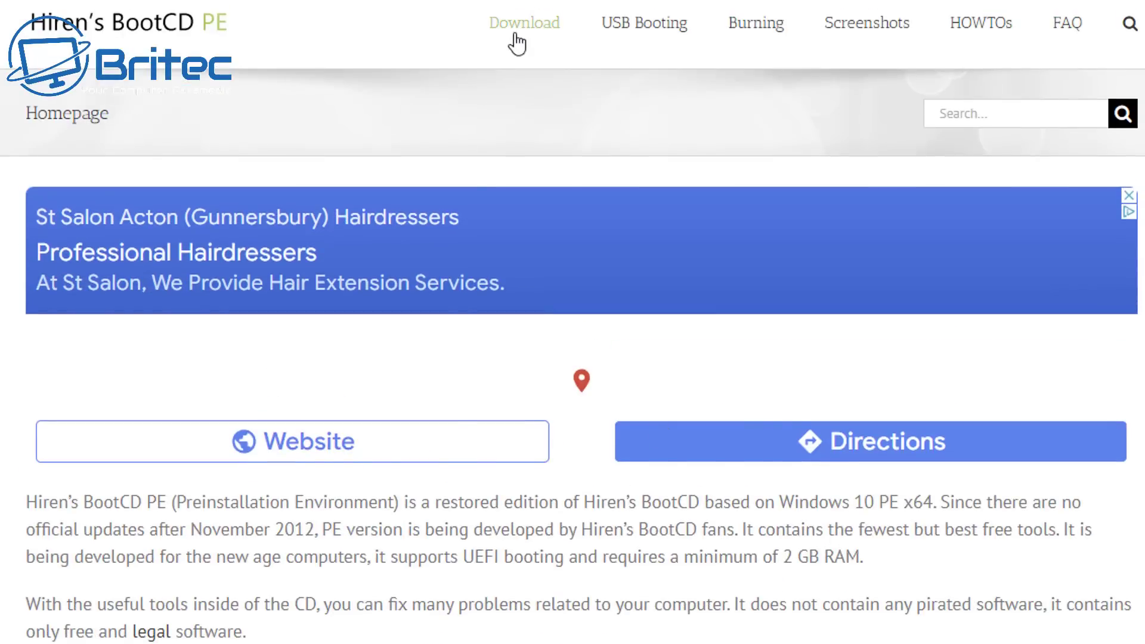
{"action": "left_click", "coordinate": [514, 27]}
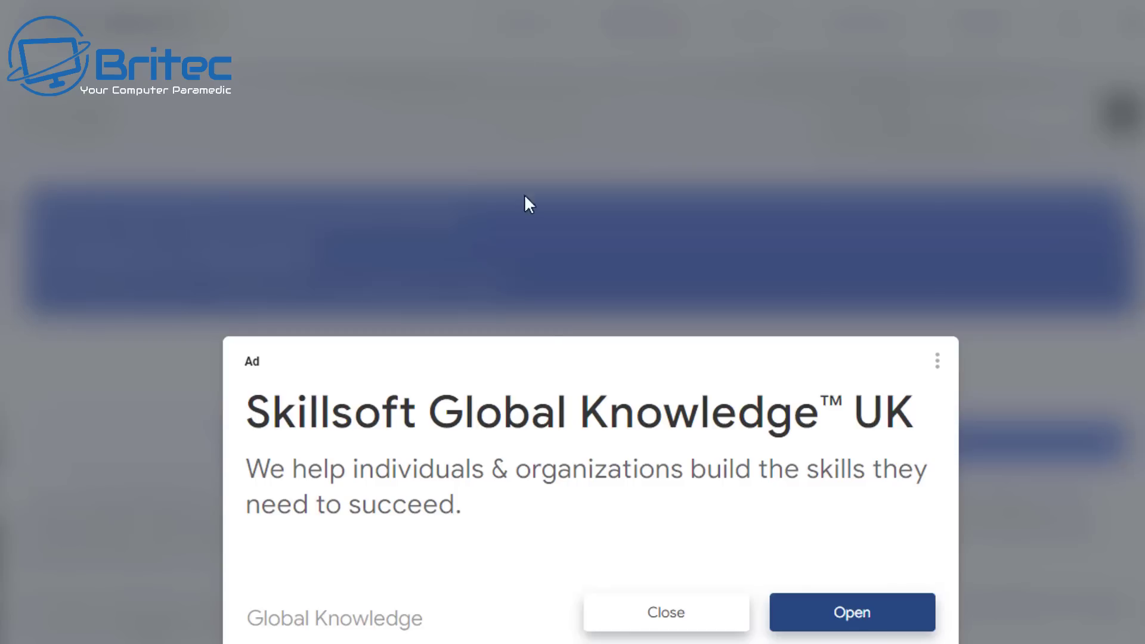
Step: Dismiss the advert and scroll the download page's tool list down to HBCD_PE_x64.iso
{"action": "left_click", "coordinate": [692, 620]}
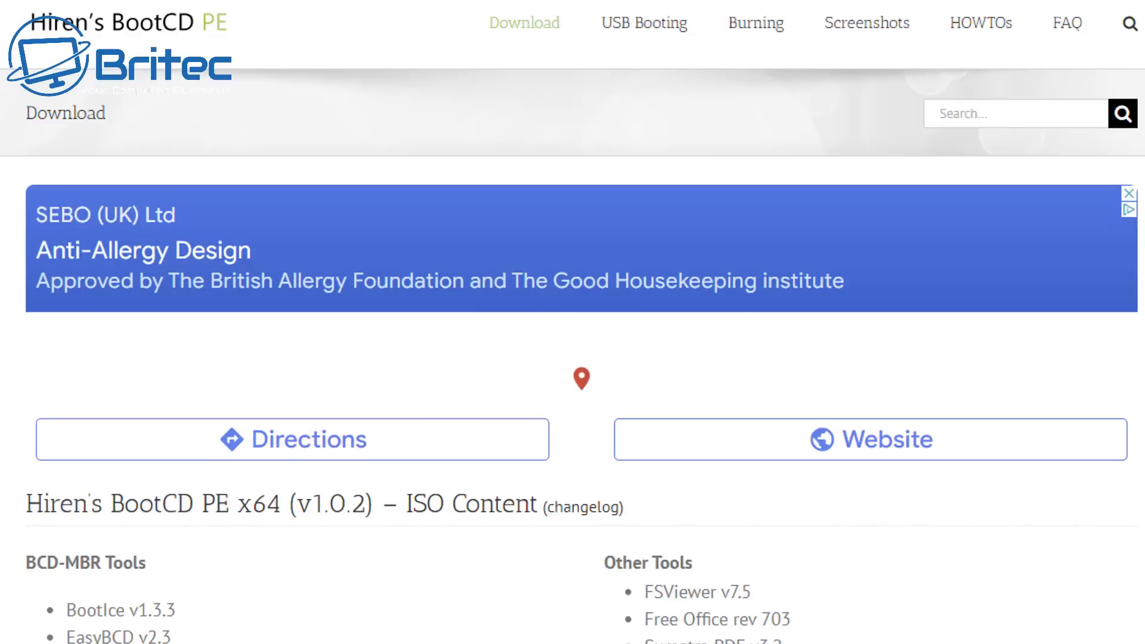
{"action": "scroll", "coordinate": [572, 322], "scroll_direction": "down", "scroll_amount": 3}
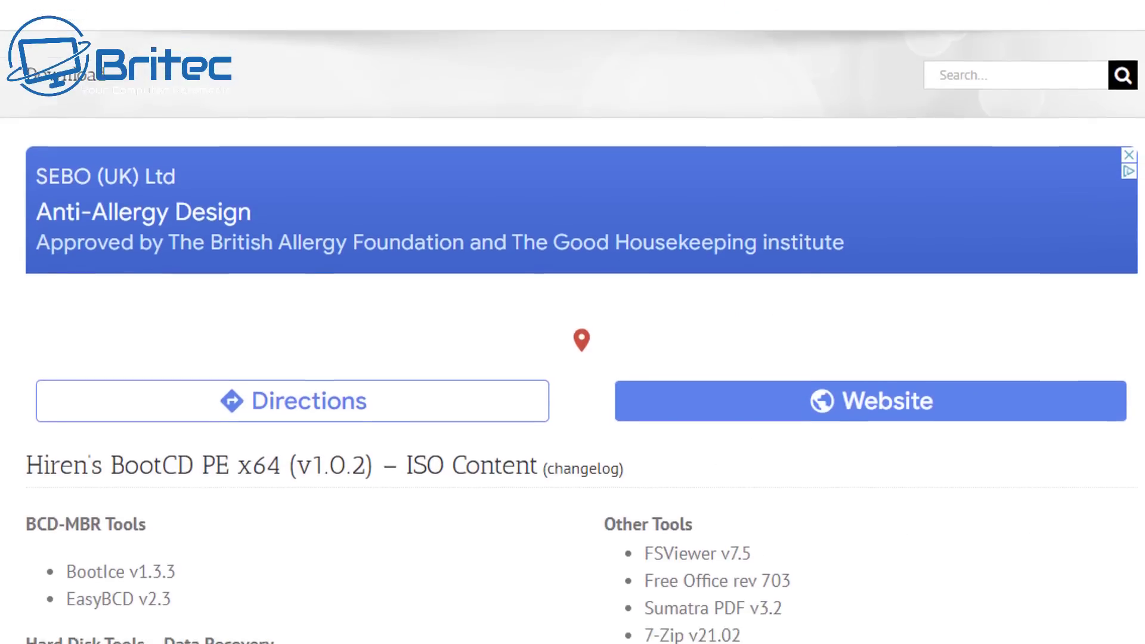
{"action": "scroll", "coordinate": [894, 567], "scroll_direction": "down", "scroll_amount": 4}
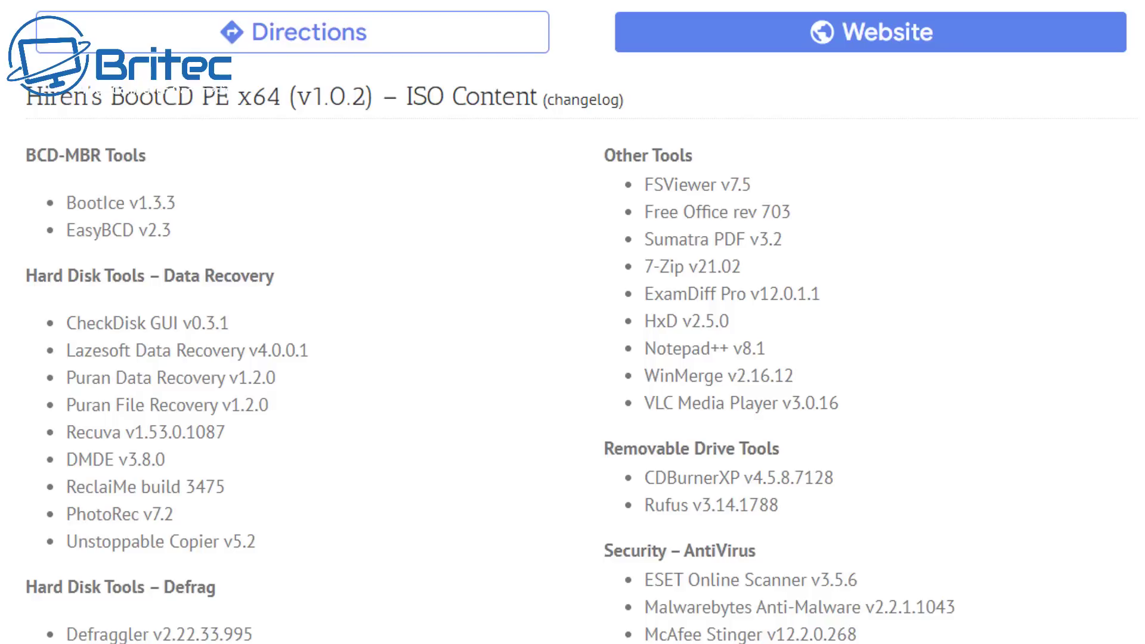
{"action": "scroll", "coordinate": [572, 321], "scroll_direction": "down", "scroll_amount": 2}
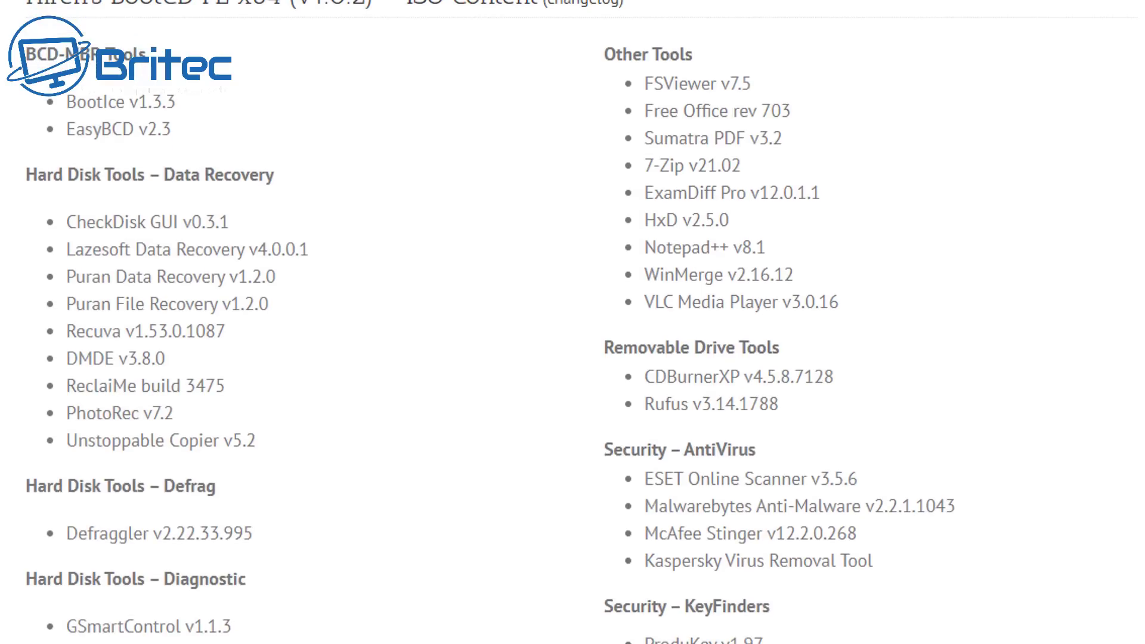
{"action": "scroll", "coordinate": [572, 322], "scroll_direction": "down", "scroll_amount": 2}
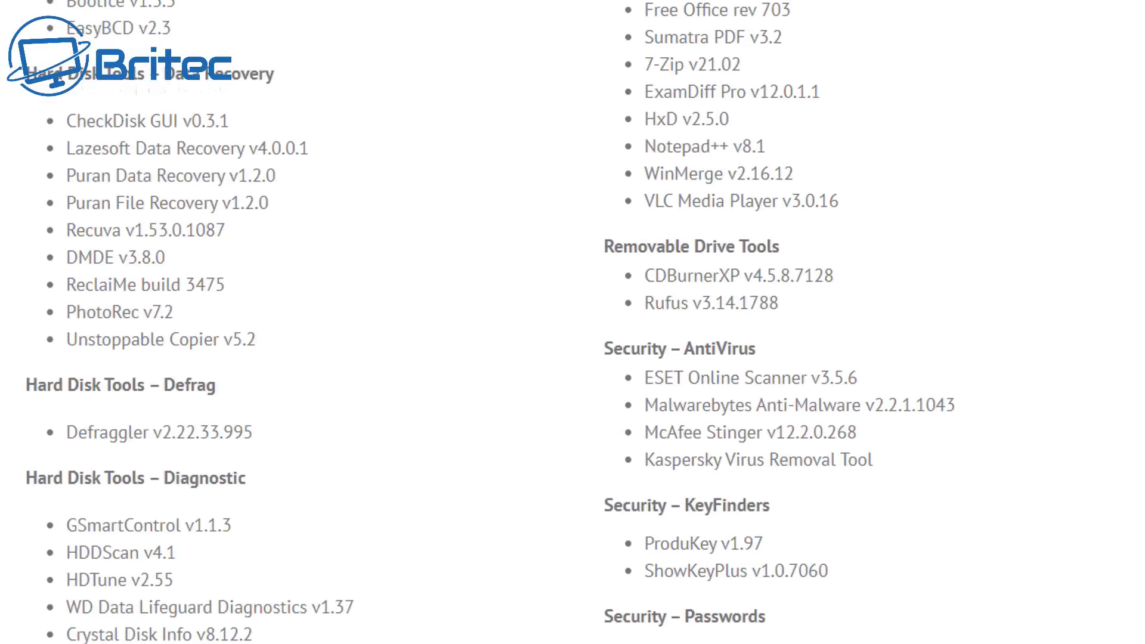
{"action": "scroll", "coordinate": [814, 596], "scroll_direction": "down", "scroll_amount": 3}
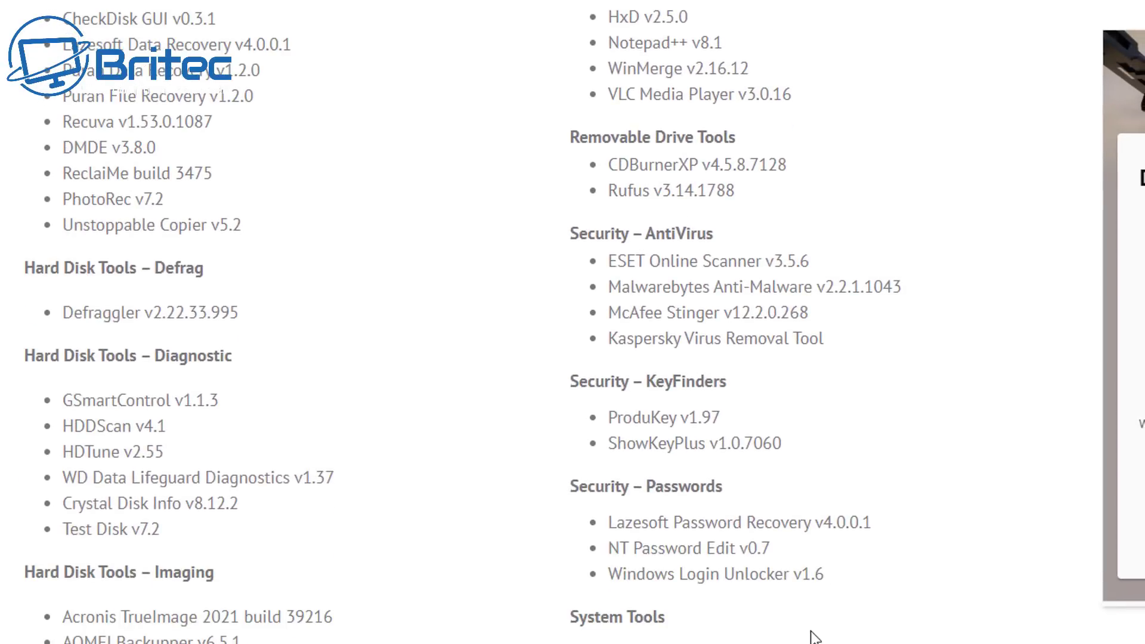
{"action": "scroll", "coordinate": [814, 636], "scroll_direction": "down", "scroll_amount": 2}
{"action": "scroll", "coordinate": [814, 636], "scroll_direction": "down", "scroll_amount": 2}
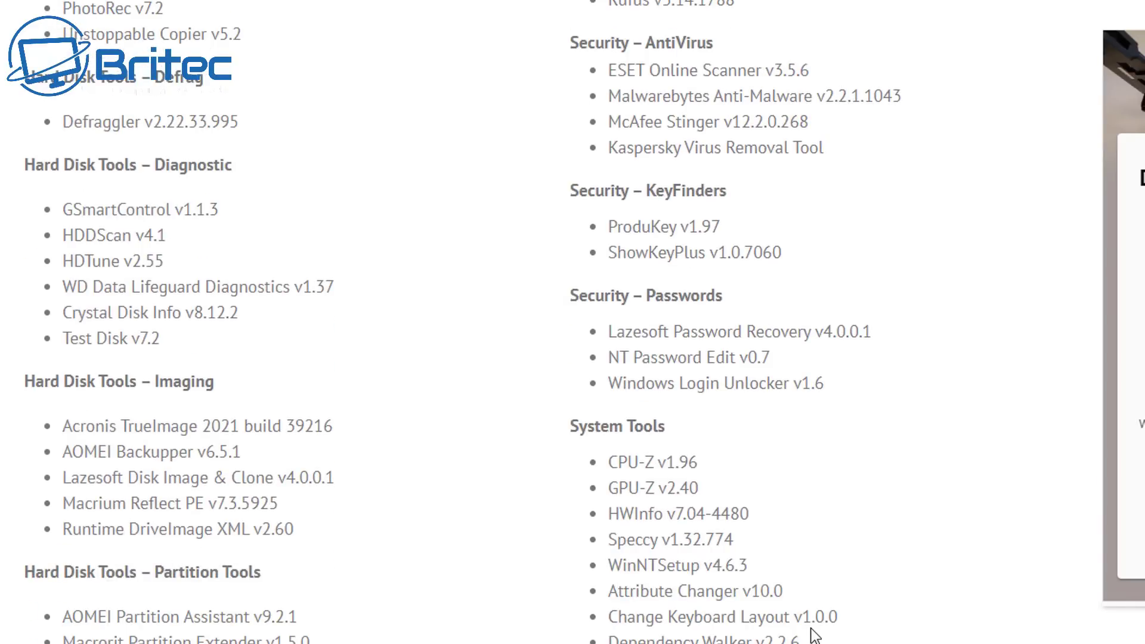
{"action": "scroll", "coordinate": [814, 636], "scroll_direction": "down", "scroll_amount": 2}
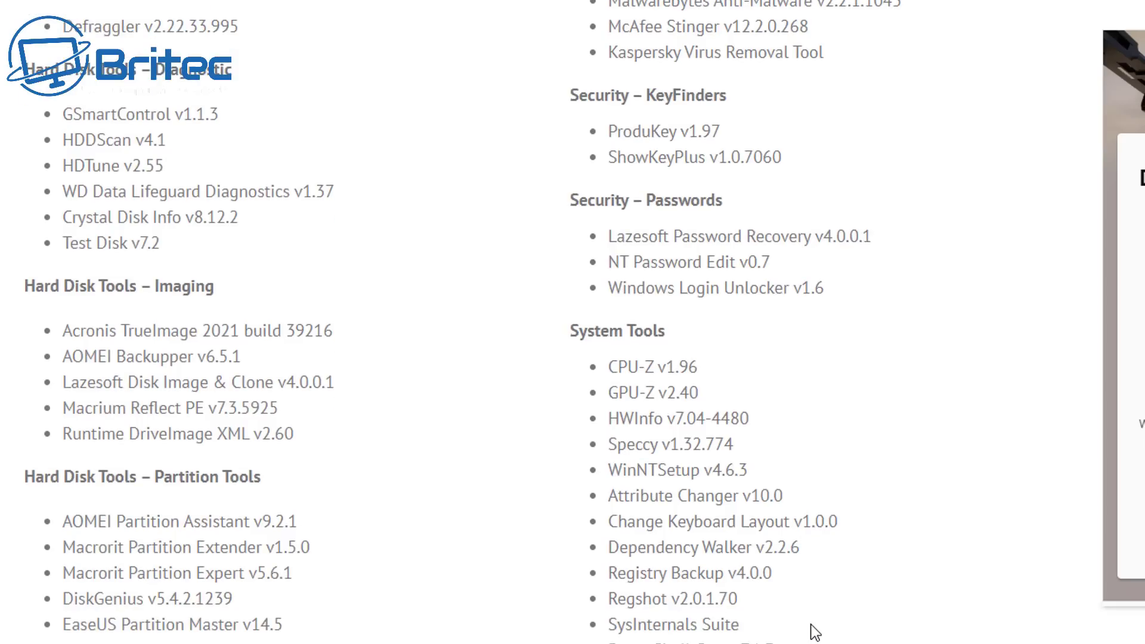
{"action": "scroll", "coordinate": [814, 634], "scroll_direction": "down", "scroll_amount": 2}
{"action": "scroll", "coordinate": [815, 632], "scroll_direction": "down", "scroll_amount": 4}
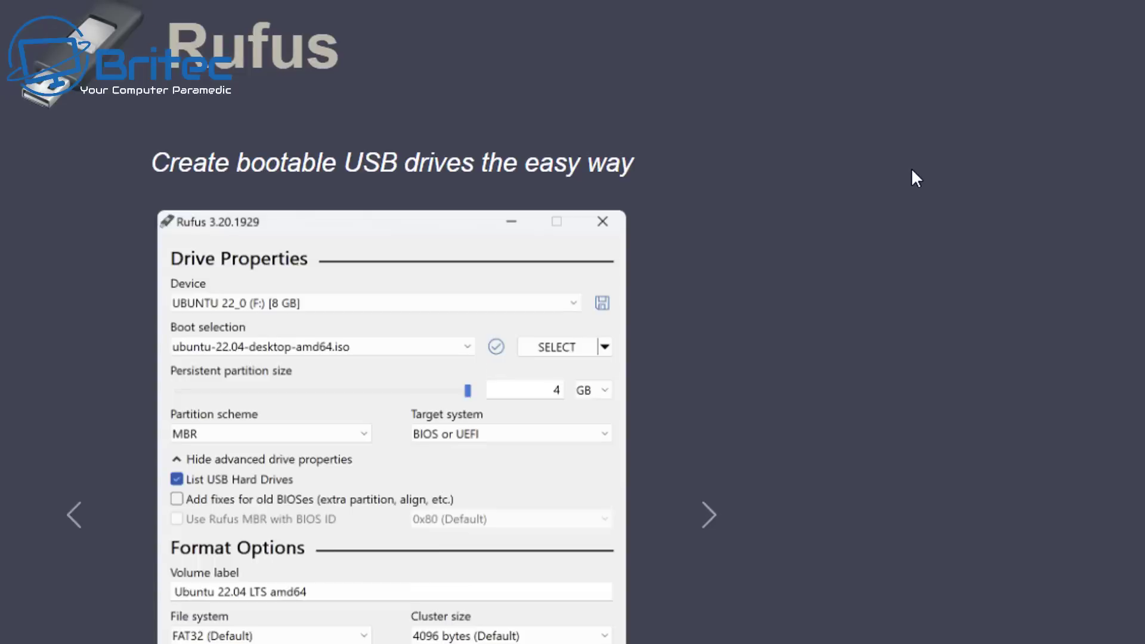
Step: Download portable rufus-4.1p.exe from the Latest releases list and close the advert
{"action": "scroll", "coordinate": [907, 170], "scroll_direction": "down", "scroll_amount": 6}
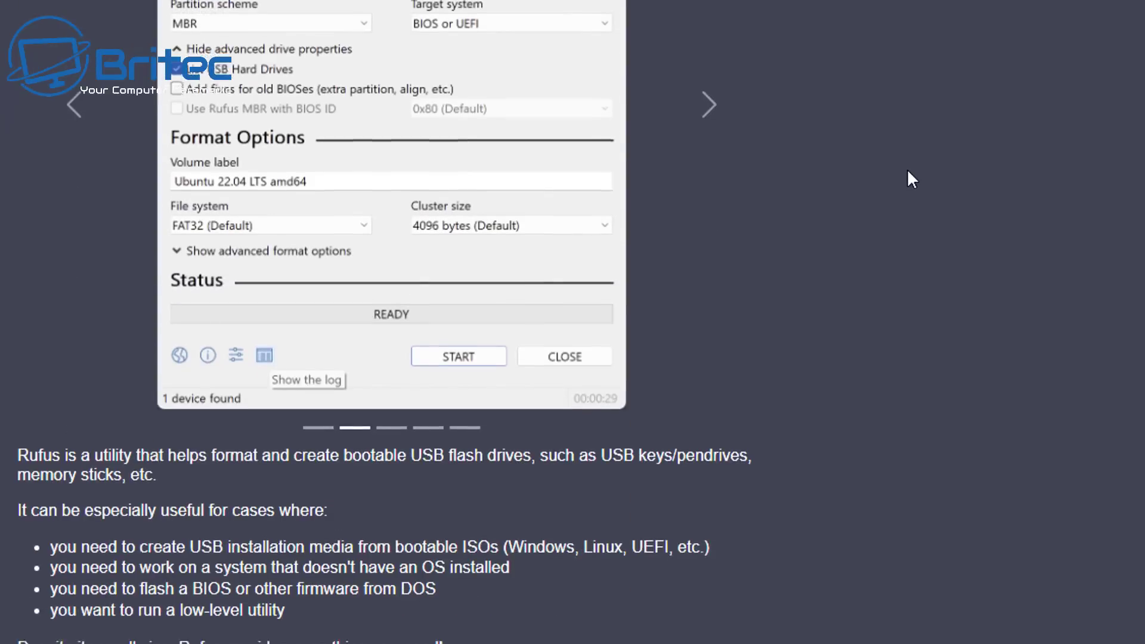
{"action": "scroll", "coordinate": [907, 171], "scroll_direction": "down", "scroll_amount": 7}
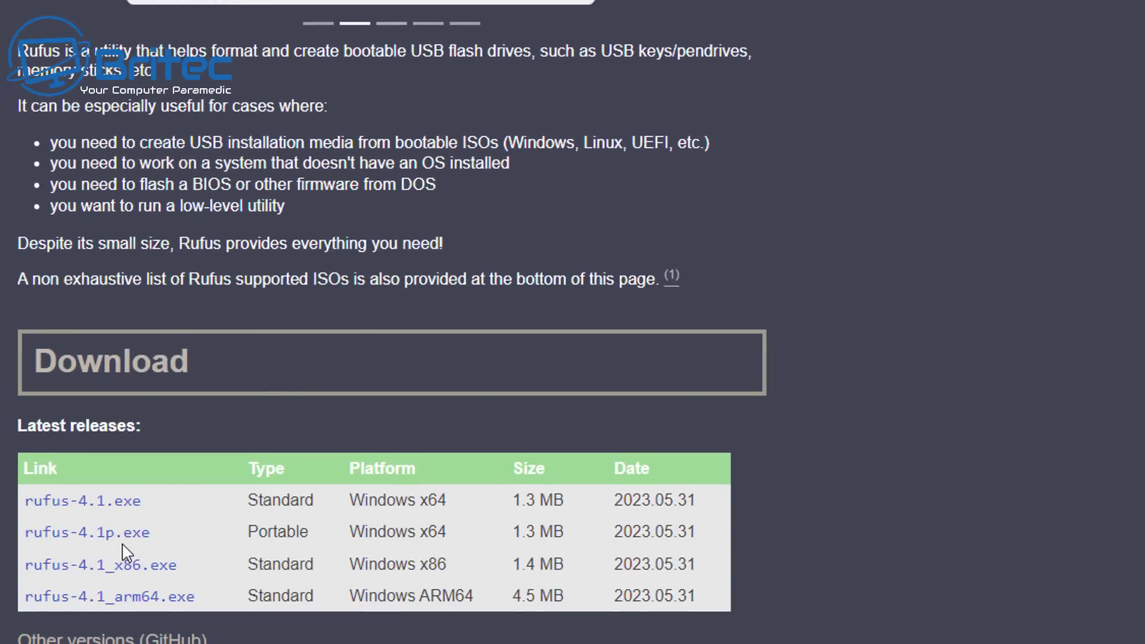
{"action": "left_click", "coordinate": [131, 533]}
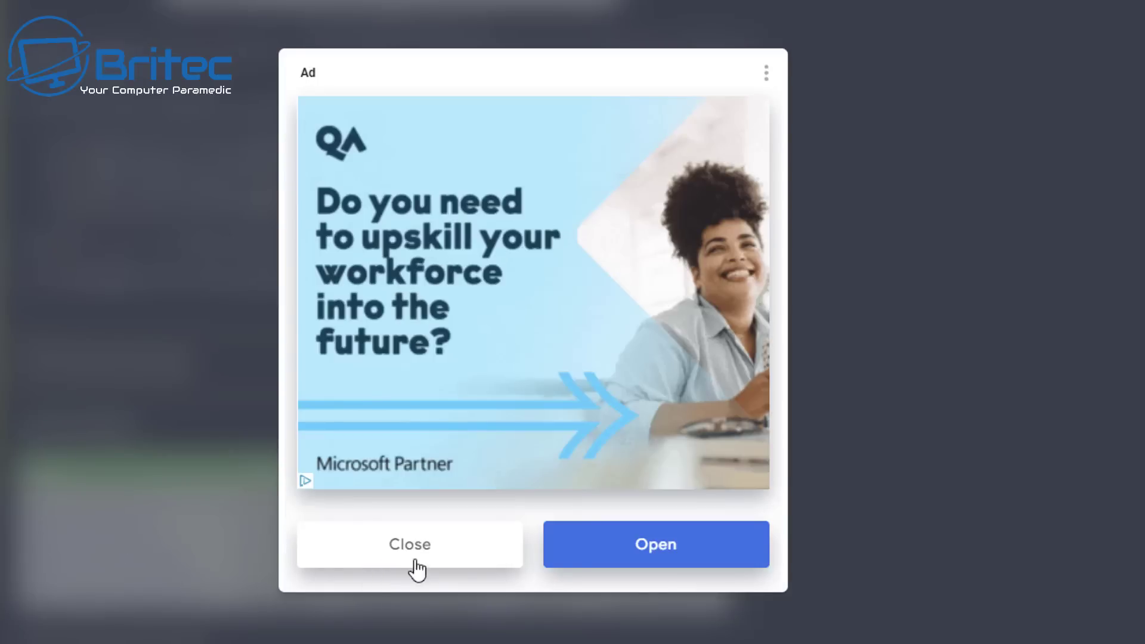
{"action": "left_click", "coordinate": [521, 544]}
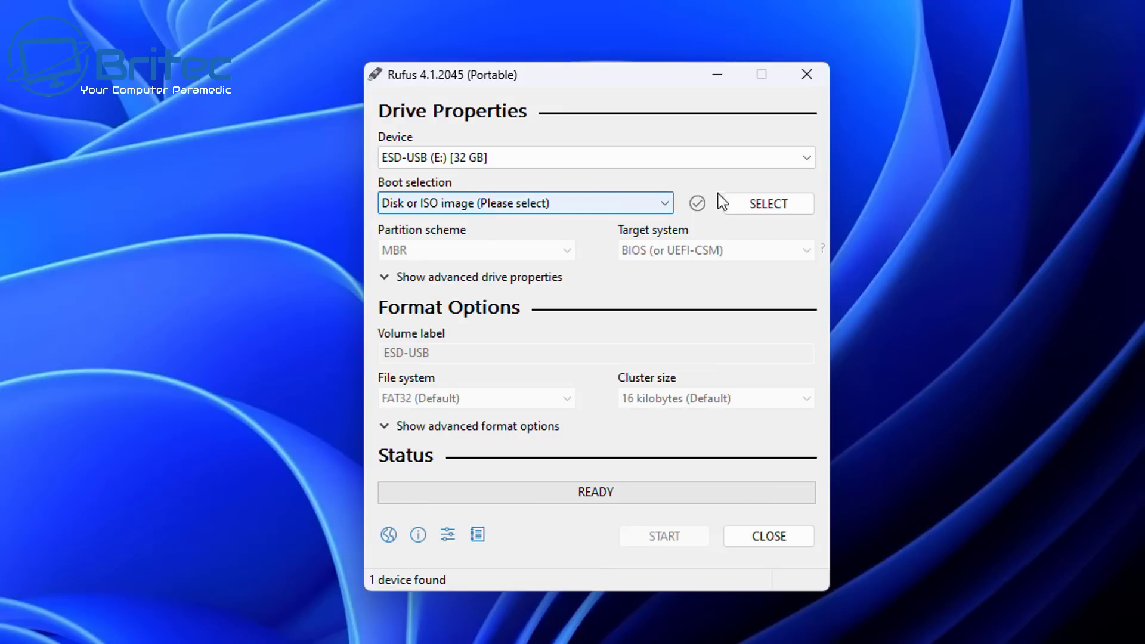
Step: Load HBCD_PE_x64.iso from Downloads as the Rufus boot image
{"action": "left_click", "coordinate": [763, 204]}
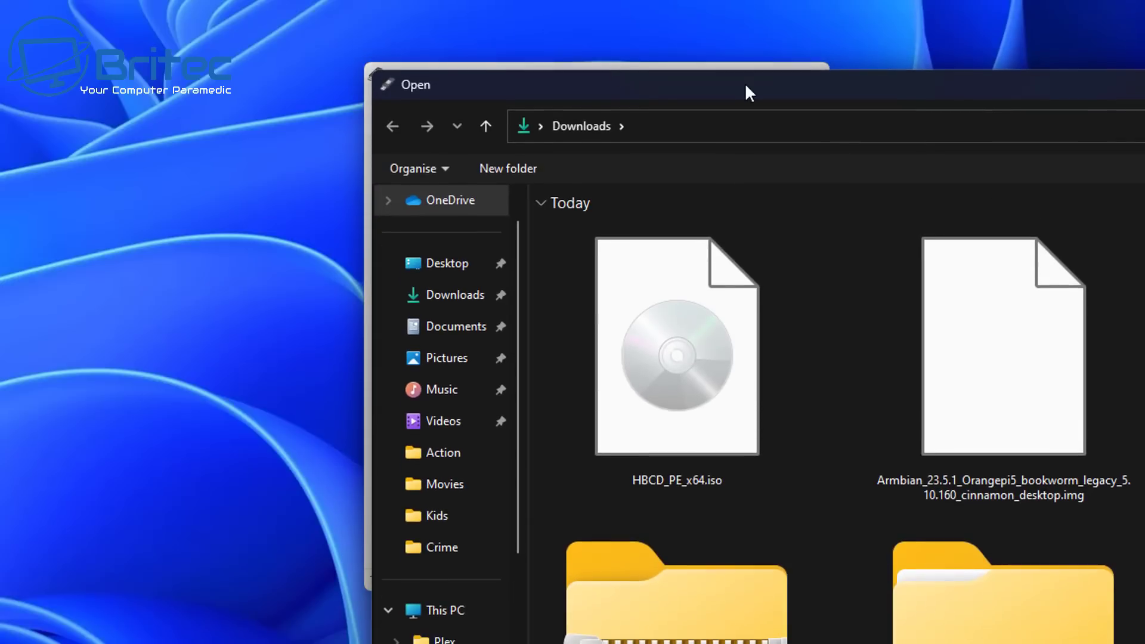
{"action": "left_click_drag", "start_coordinate": [745, 92], "coordinate": [443, 78]}
{"action": "left_click", "coordinate": [382, 382]}
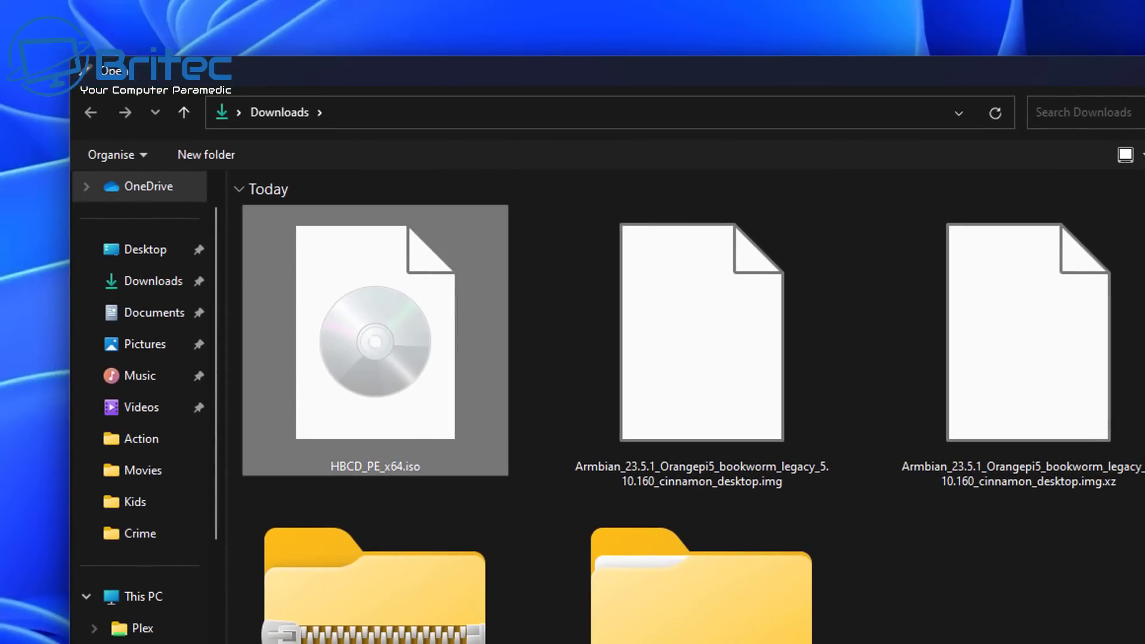
{"action": "key", "text": "Return"}
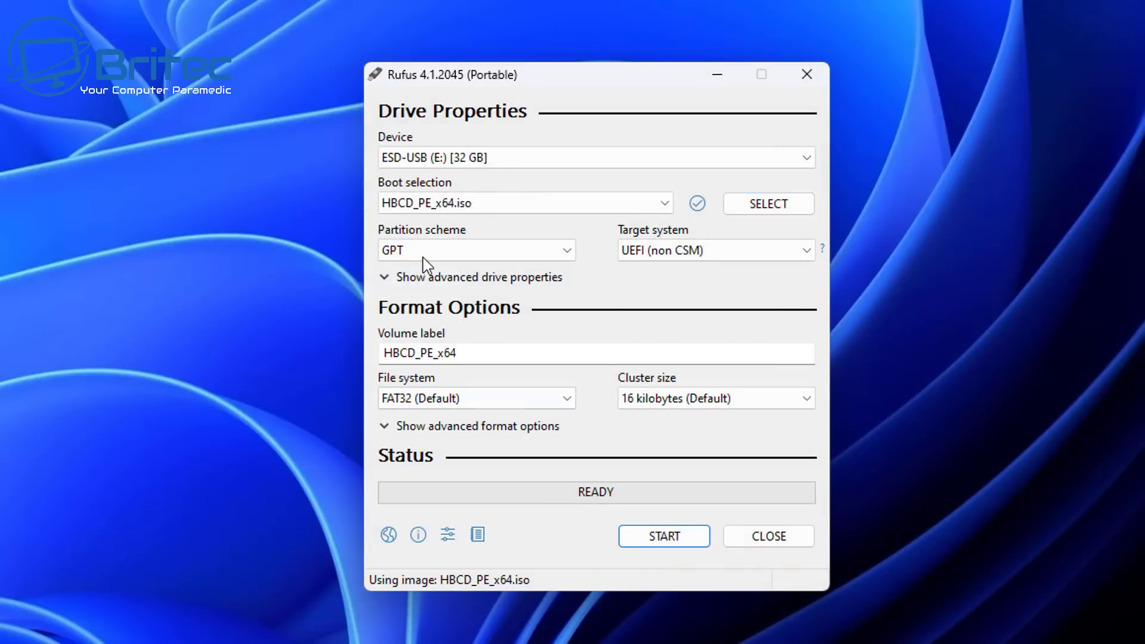
Step: Set the partition scheme to MBR after briefly trying GPT
{"action": "left_click", "coordinate": [422, 251]}
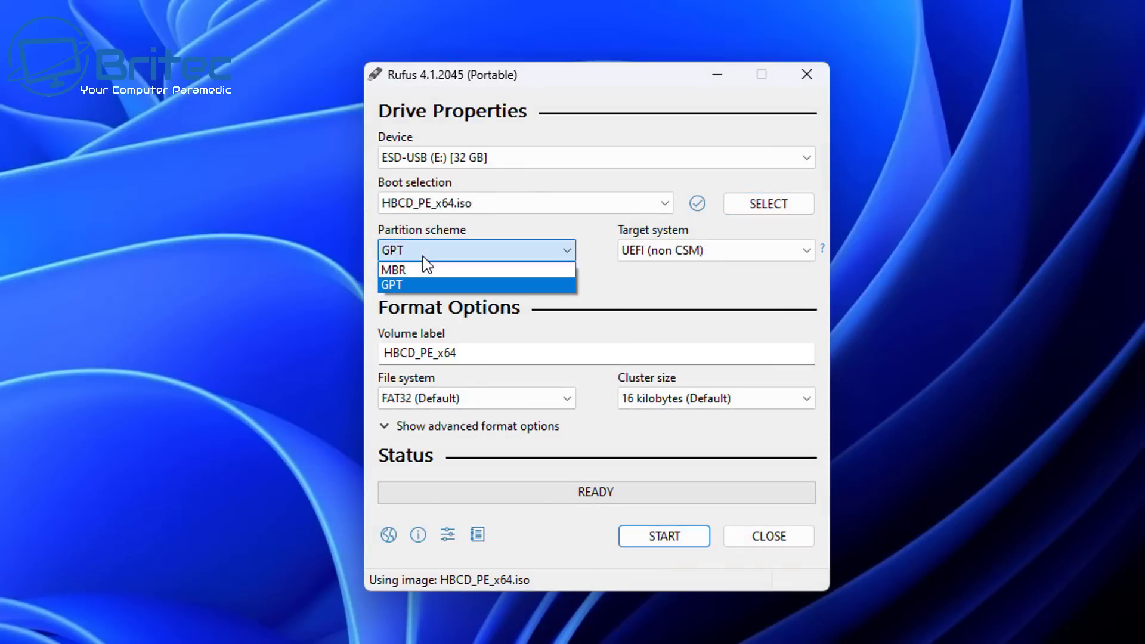
{"action": "left_click", "coordinate": [424, 268]}
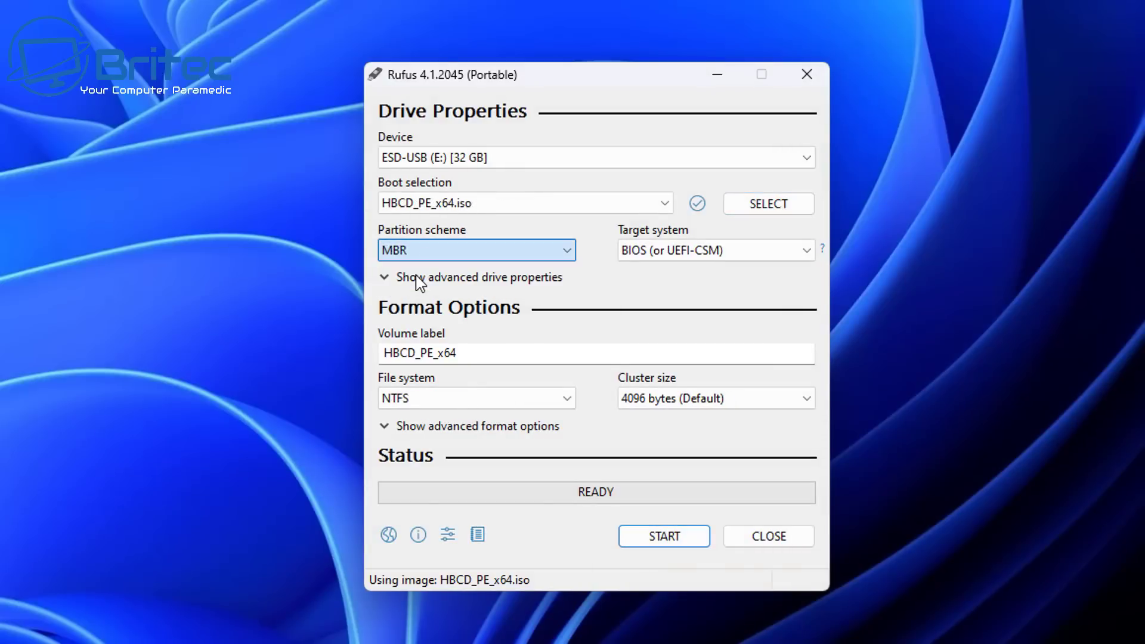
{"action": "left_click", "coordinate": [530, 246]}
{"action": "left_click", "coordinate": [469, 284]}
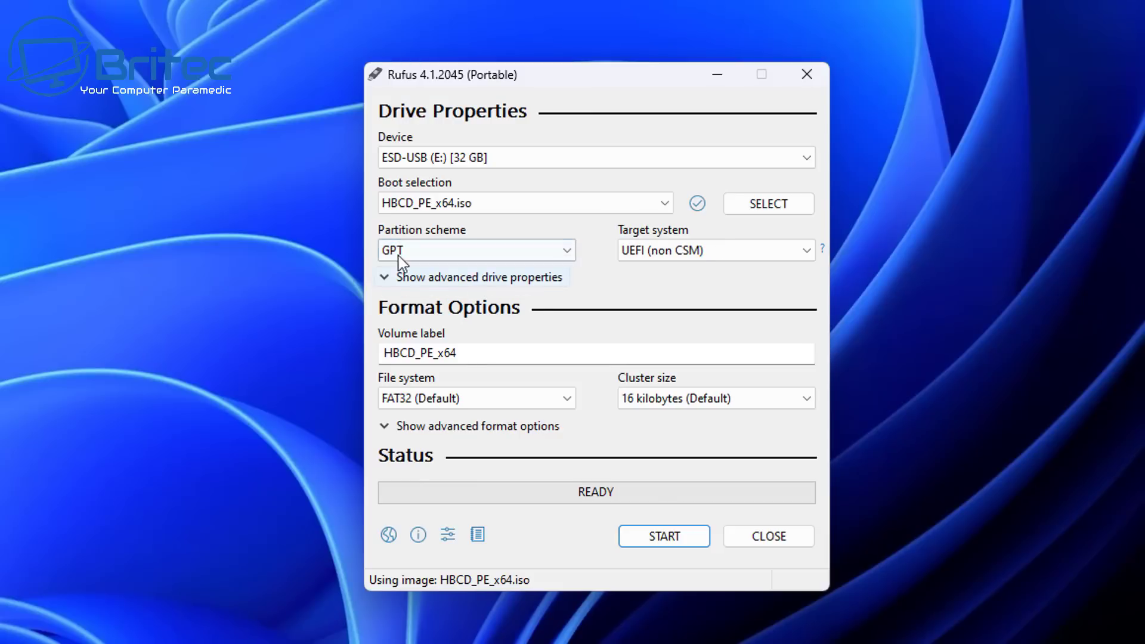
{"action": "left_click", "coordinate": [510, 253]}
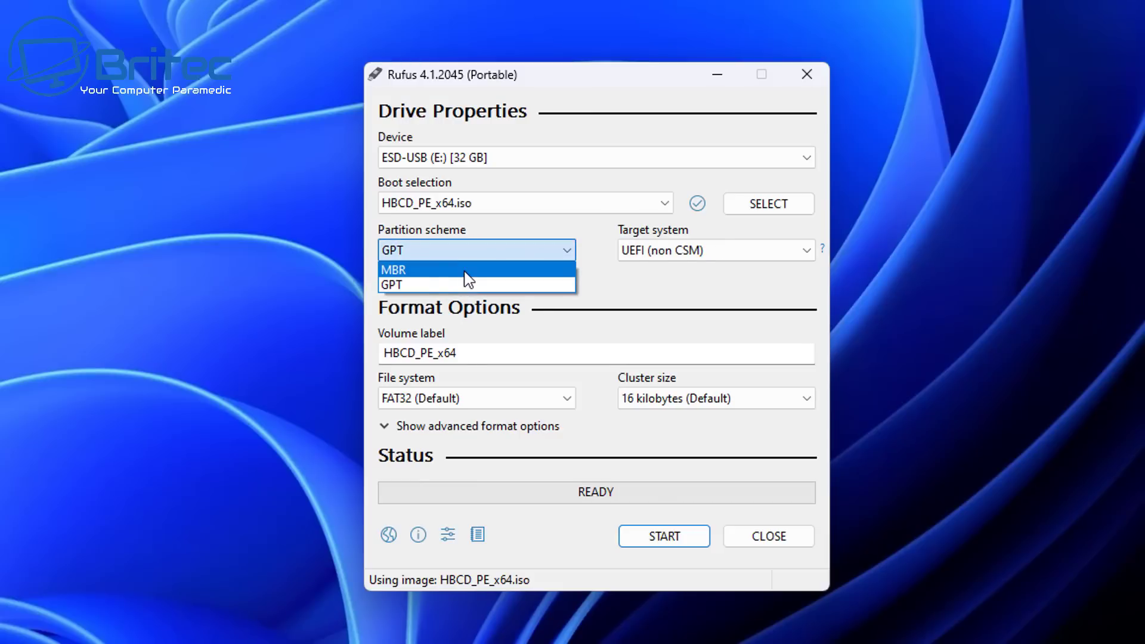
{"action": "left_click", "coordinate": [467, 270]}
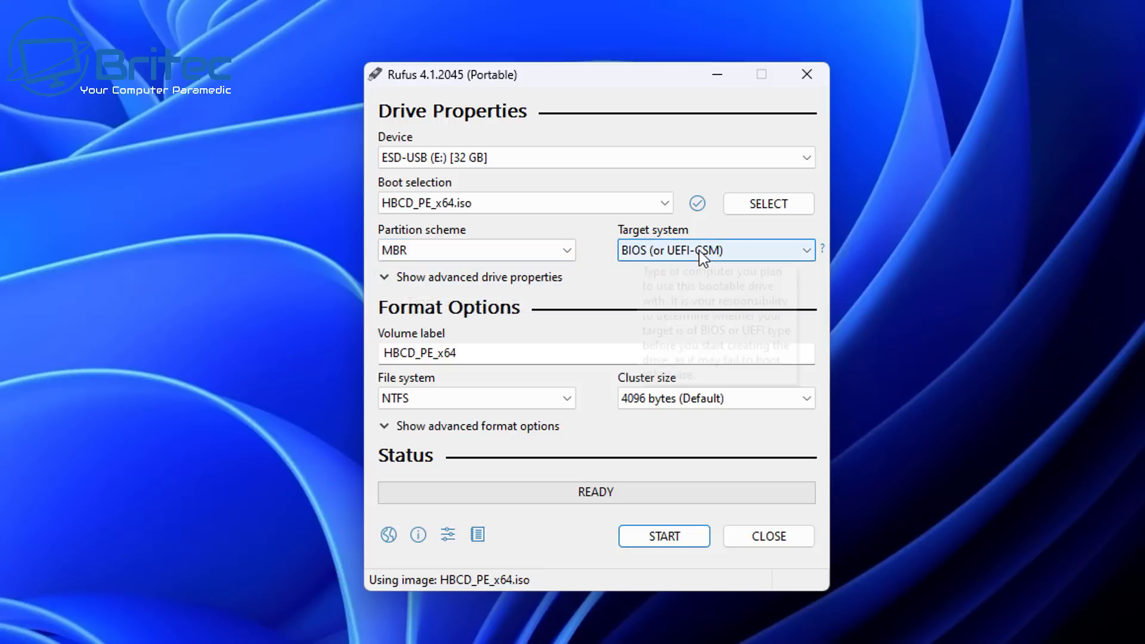
{"action": "left_click", "coordinate": [487, 248]}
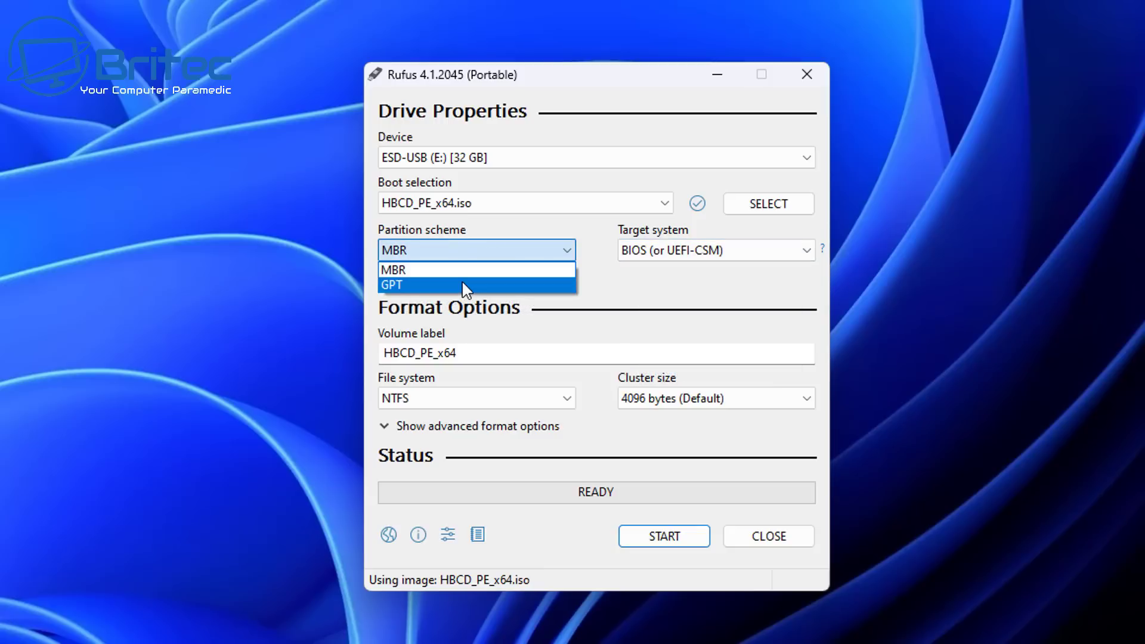
{"action": "left_click", "coordinate": [504, 271]}
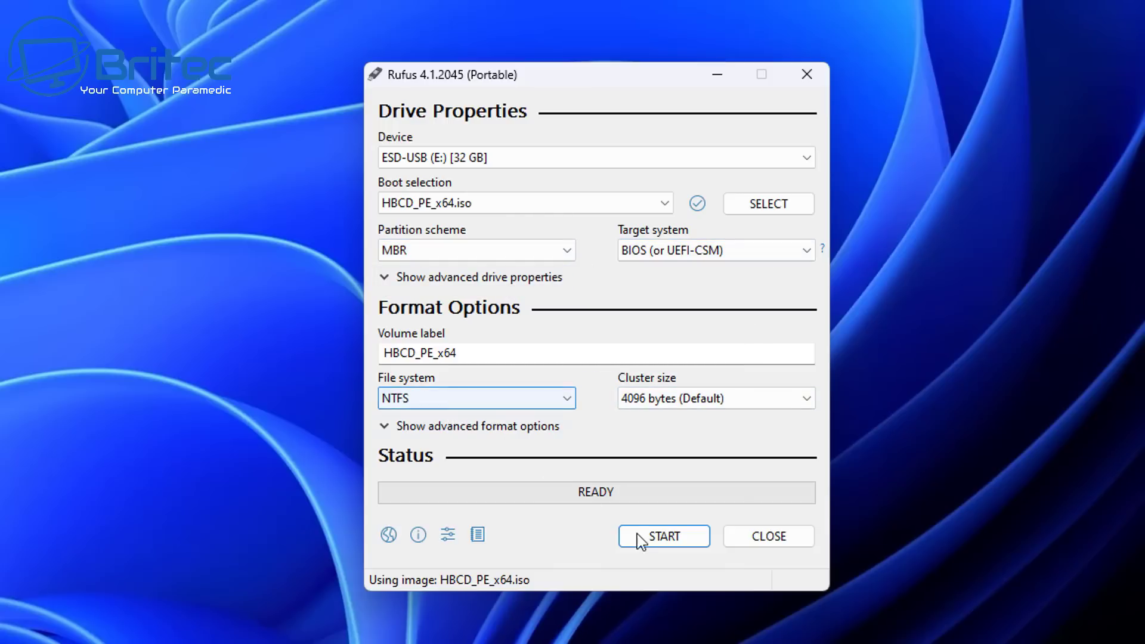
Step: Start writing Hiren's BootCD PE to the 32 GB ESD-USB drive and accept the erase warning
{"action": "left_click", "coordinate": [665, 538]}
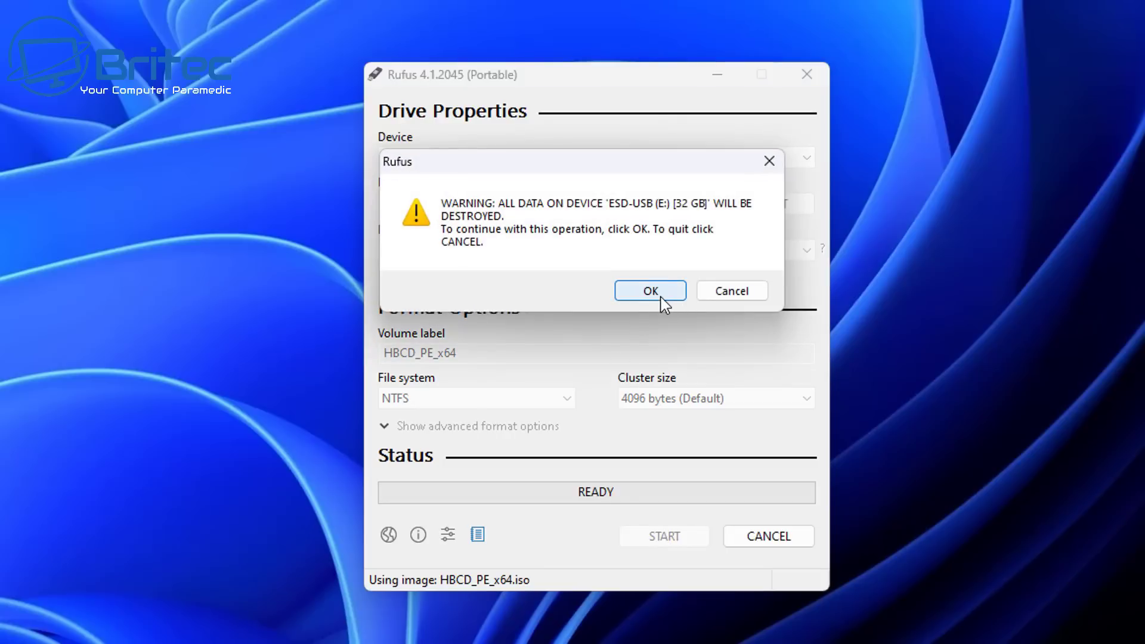
{"action": "left_click", "coordinate": [661, 297]}
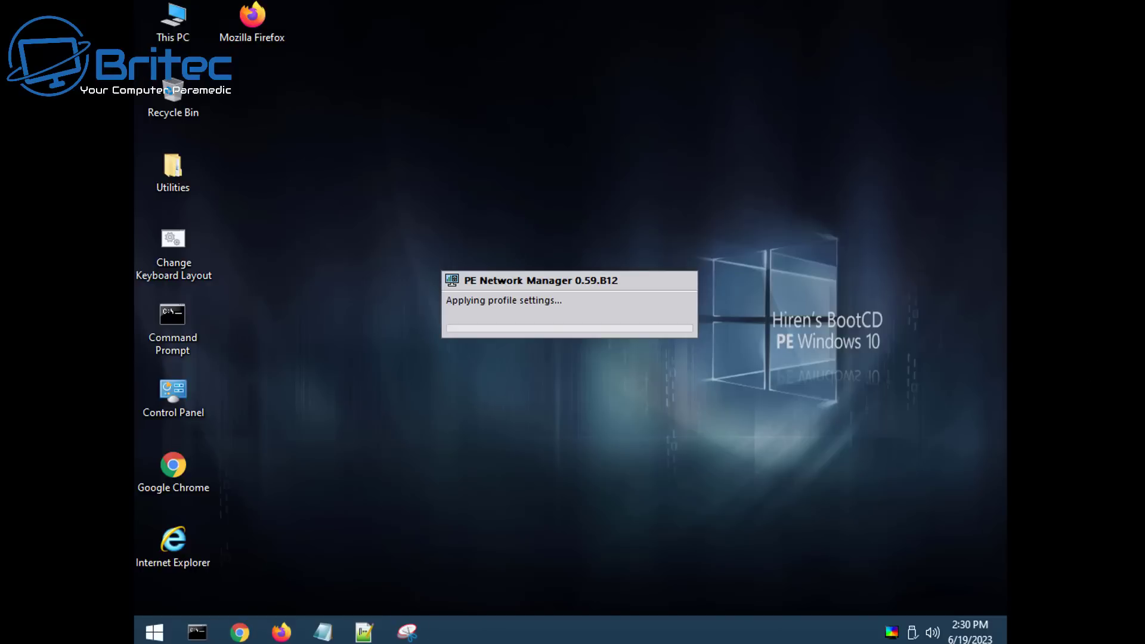
Step: Open Control Panel from the Start menu, close it, then reopen and dismiss the Start menu
{"action": "left_click", "coordinate": [156, 634]}
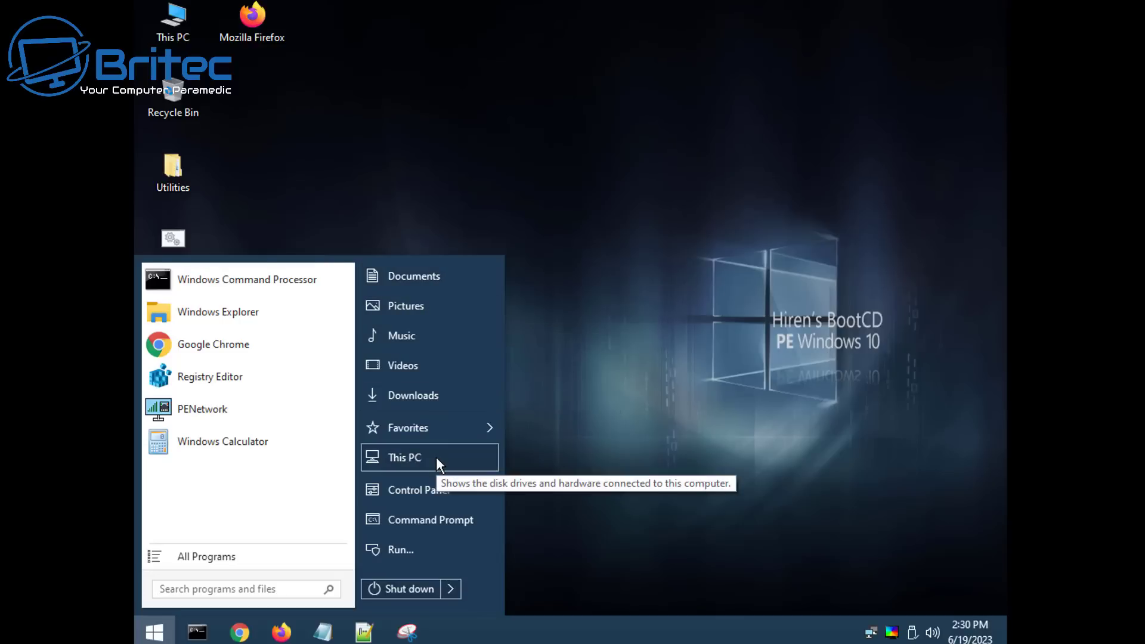
{"action": "left_click", "coordinate": [431, 500]}
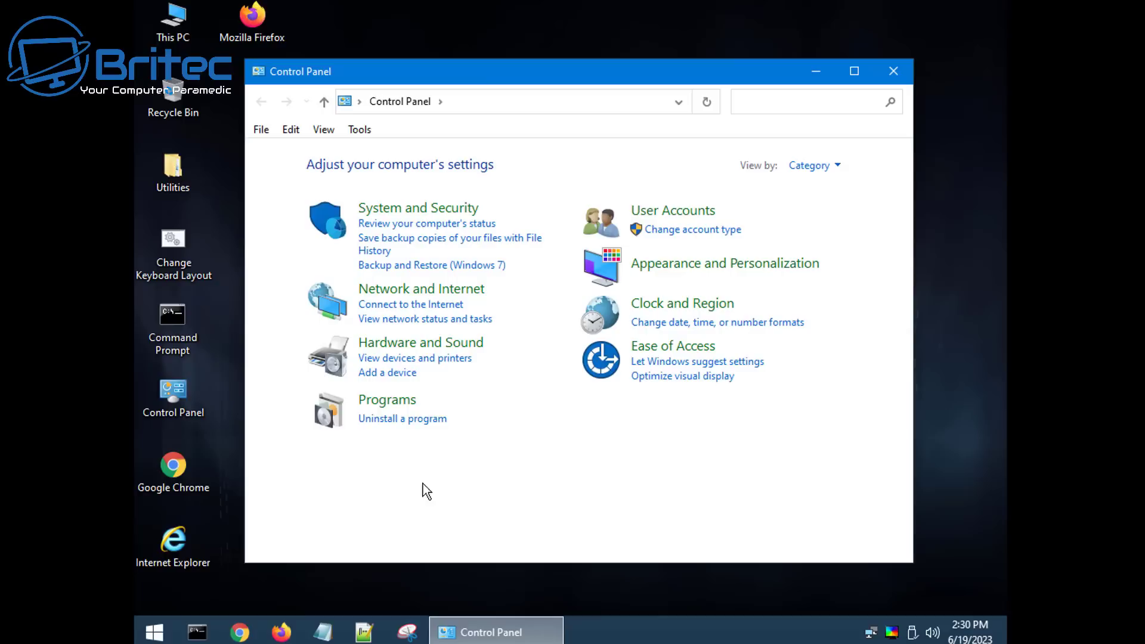
{"action": "left_click", "coordinate": [894, 73]}
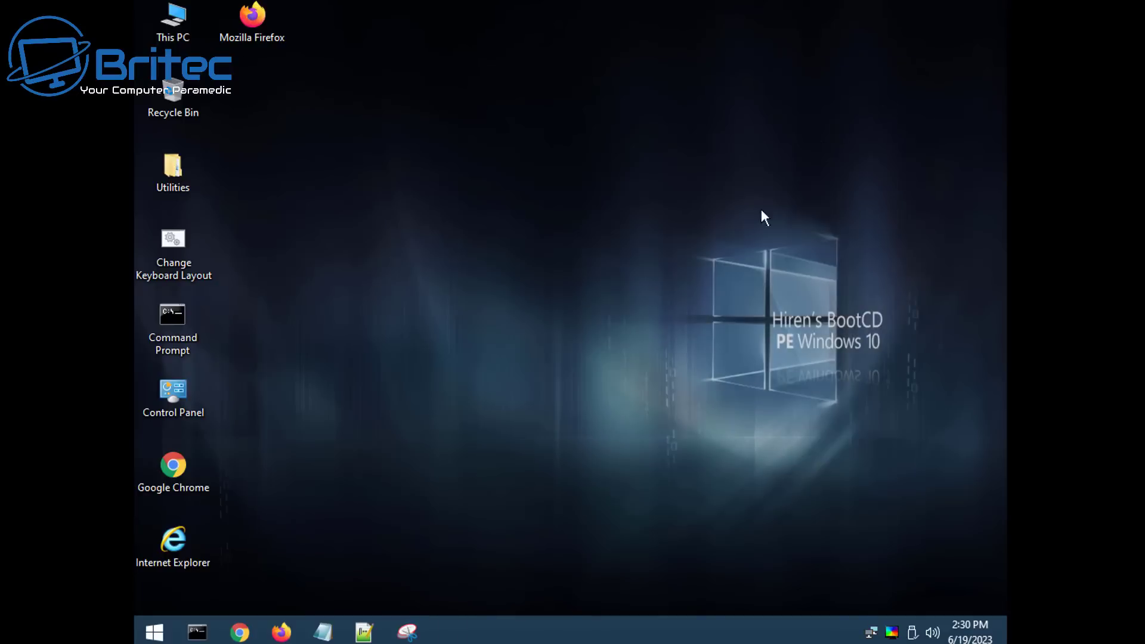
{"action": "mouse_move", "coordinate": [871, 632]}
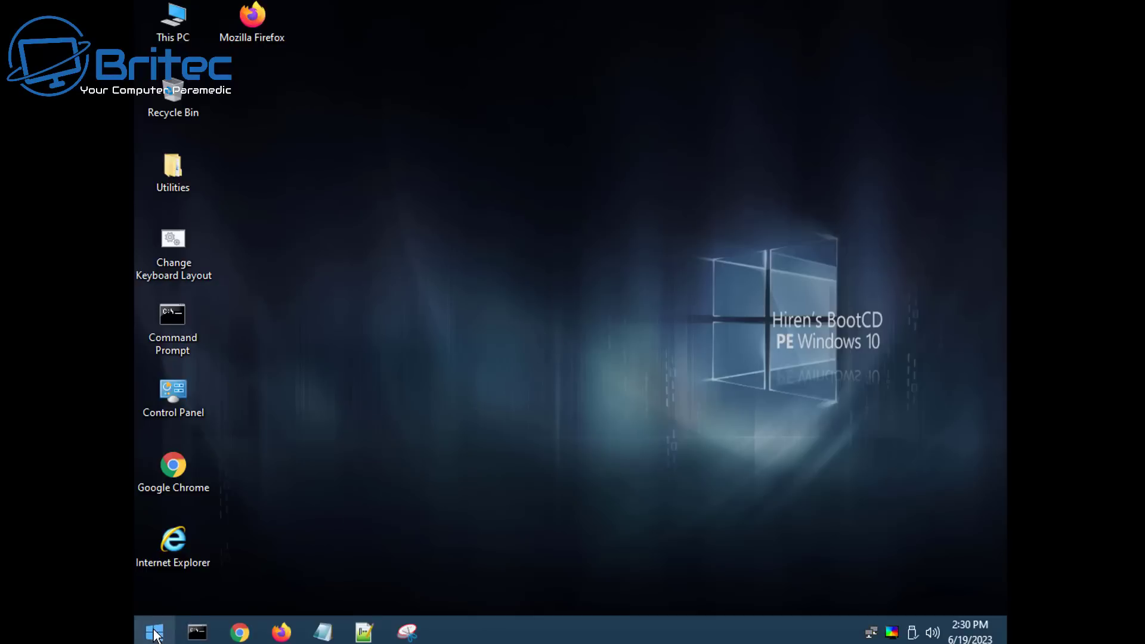
{"action": "left_click", "coordinate": [155, 633]}
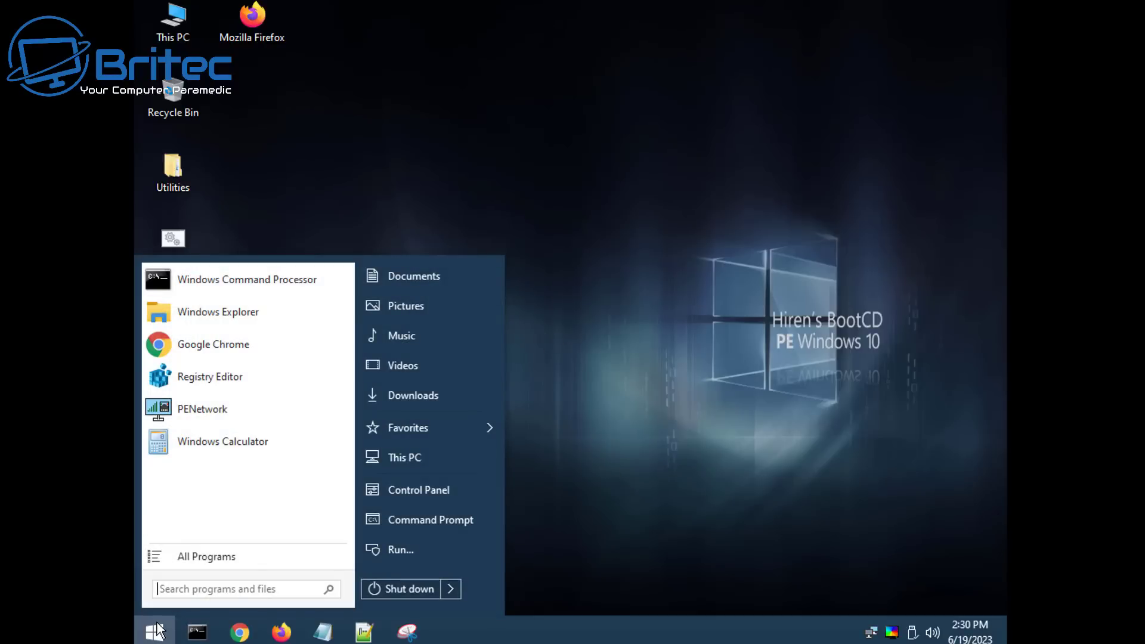
{"action": "left_click", "coordinate": [685, 532]}
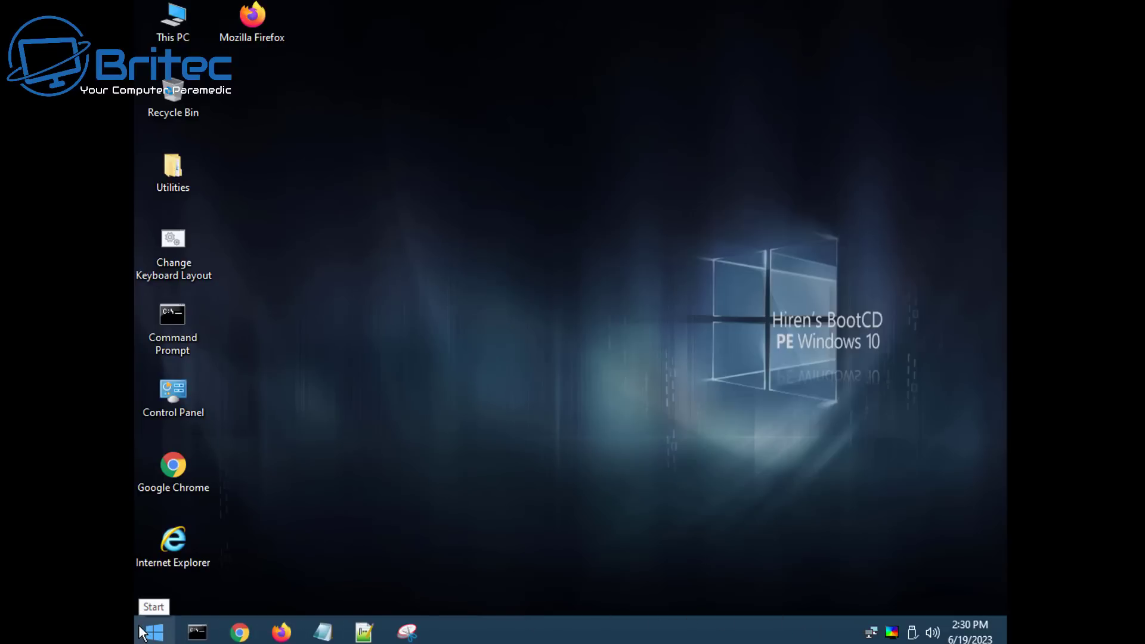
{"action": "left_click", "coordinate": [144, 632]}
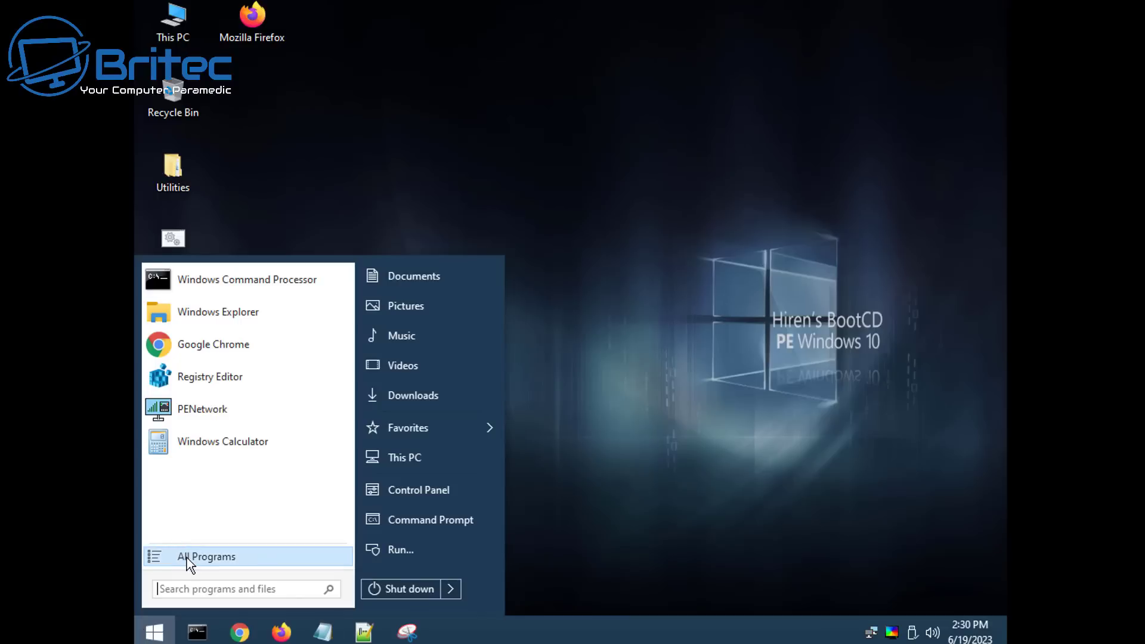
{"action": "left_click", "coordinate": [187, 558]}
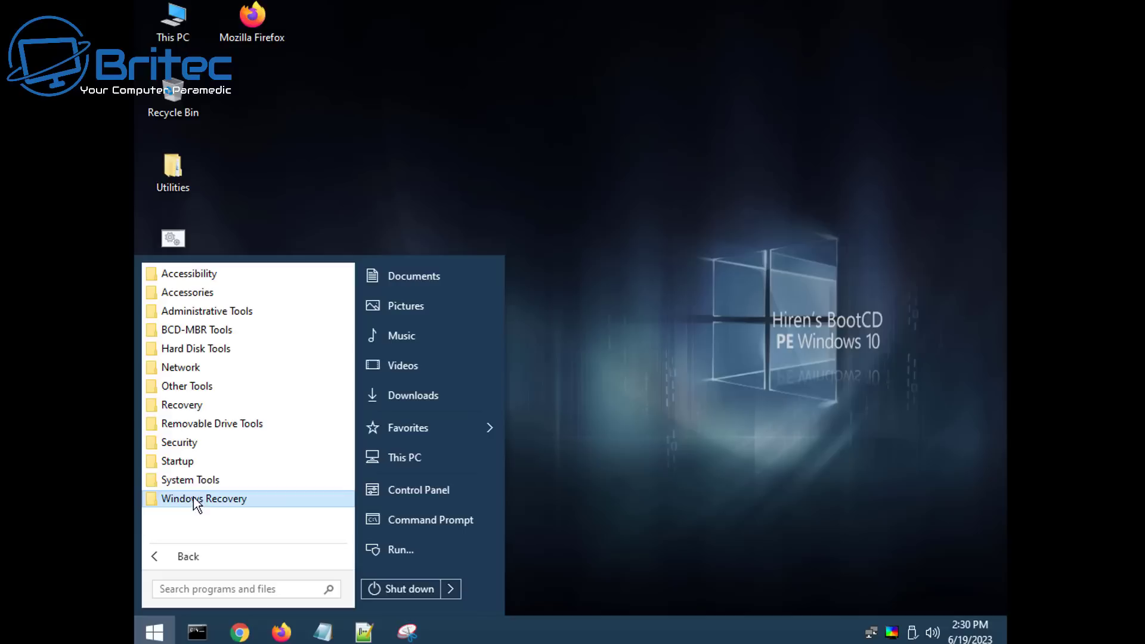
{"action": "left_click", "coordinate": [194, 481]}
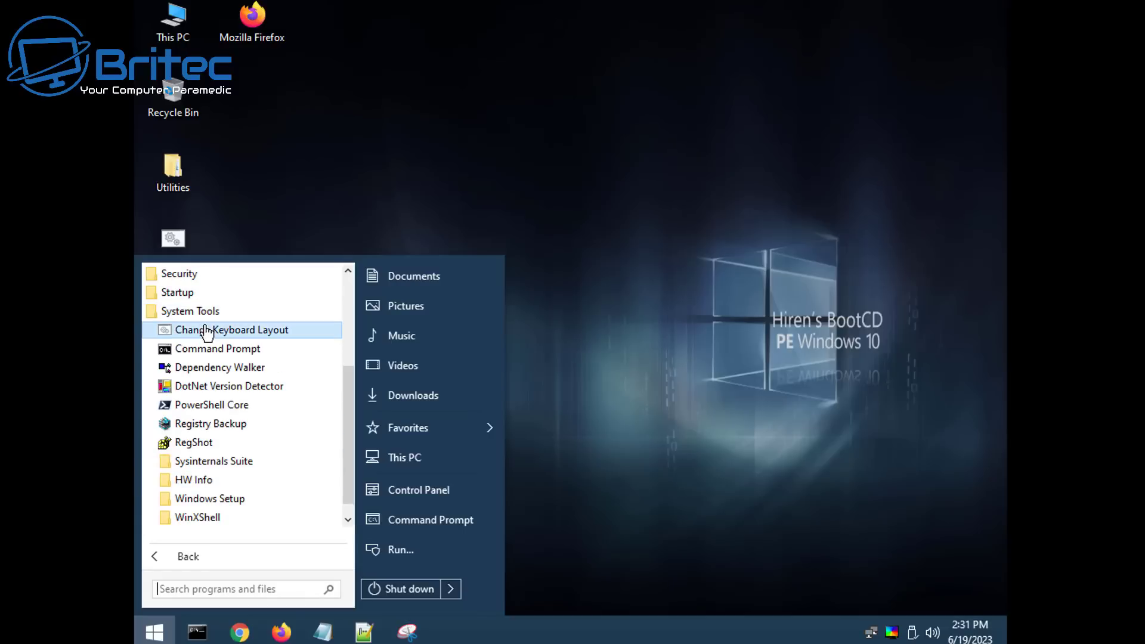
{"action": "left_click", "coordinate": [217, 277]}
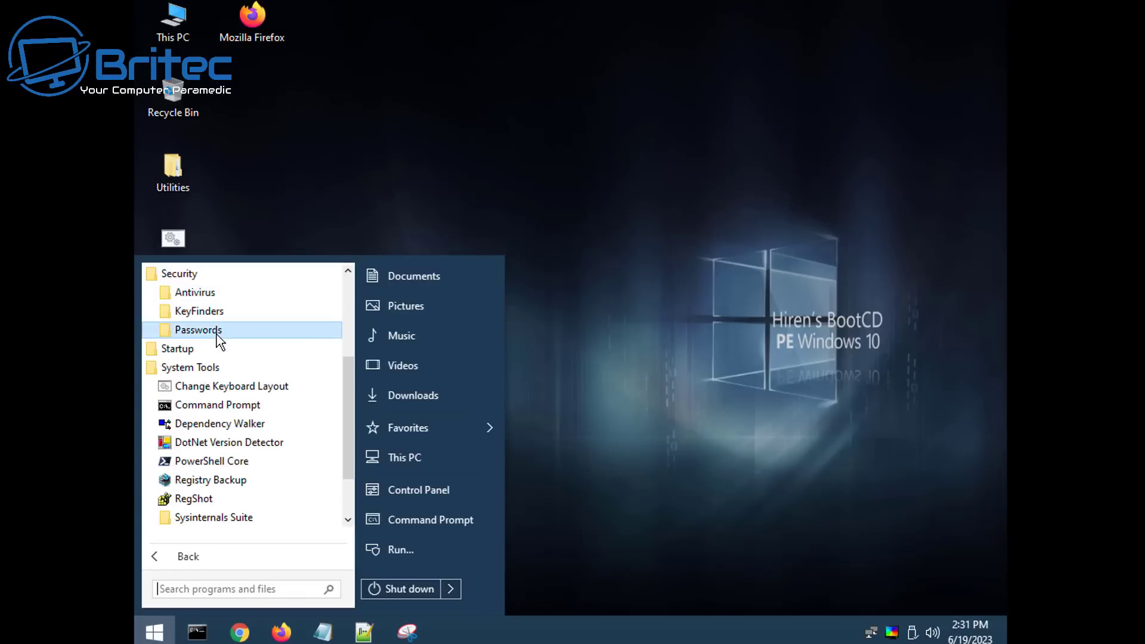
{"action": "left_click", "coordinate": [216, 293]}
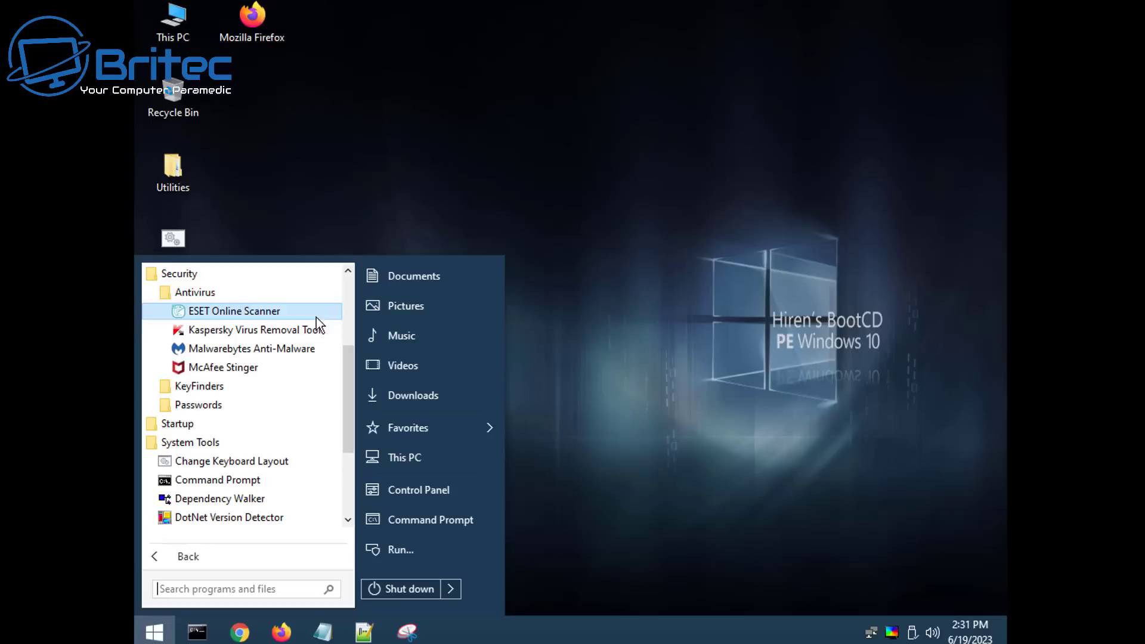
{"action": "left_click", "coordinate": [243, 388]}
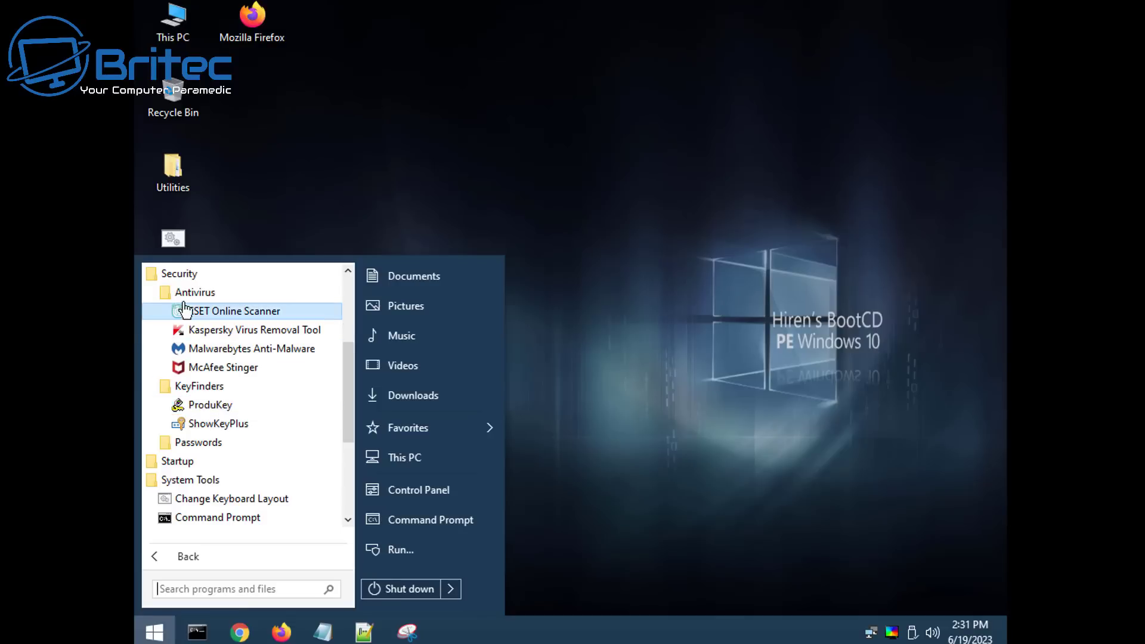
{"action": "left_click", "coordinate": [197, 277]}
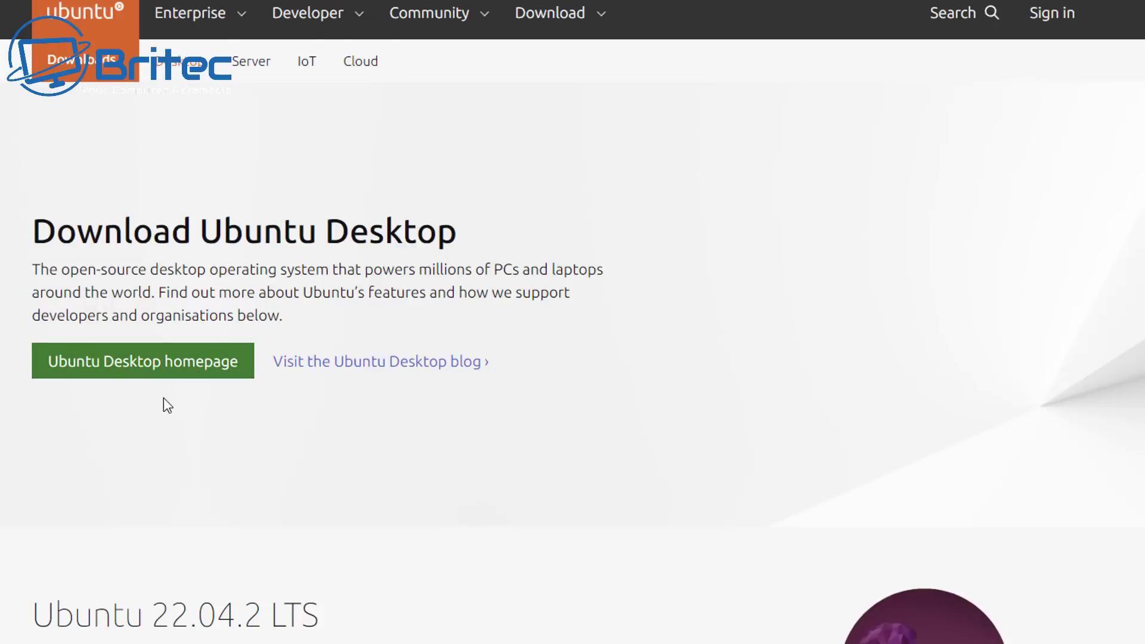
Step: Go from the Ubuntu Desktop homepage to the download page and download Ubuntu 22.04.2 LTS
{"action": "left_click", "coordinate": [169, 379]}
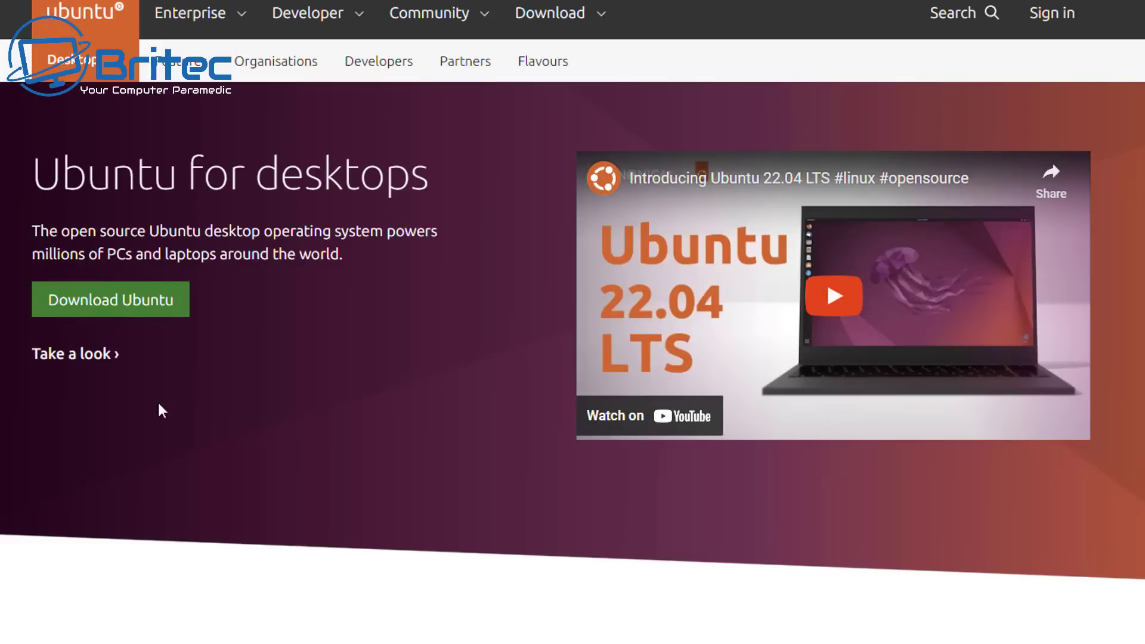
{"action": "left_click", "coordinate": [152, 301]}
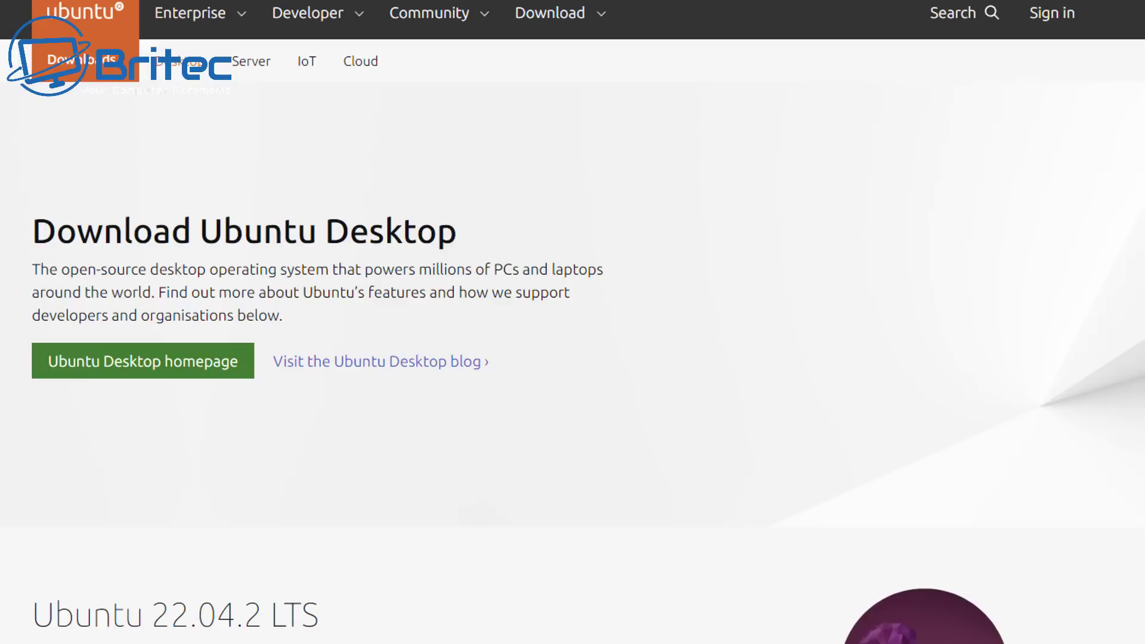
{"action": "scroll", "coordinate": [1081, 289], "scroll_direction": "down", "scroll_amount": 8}
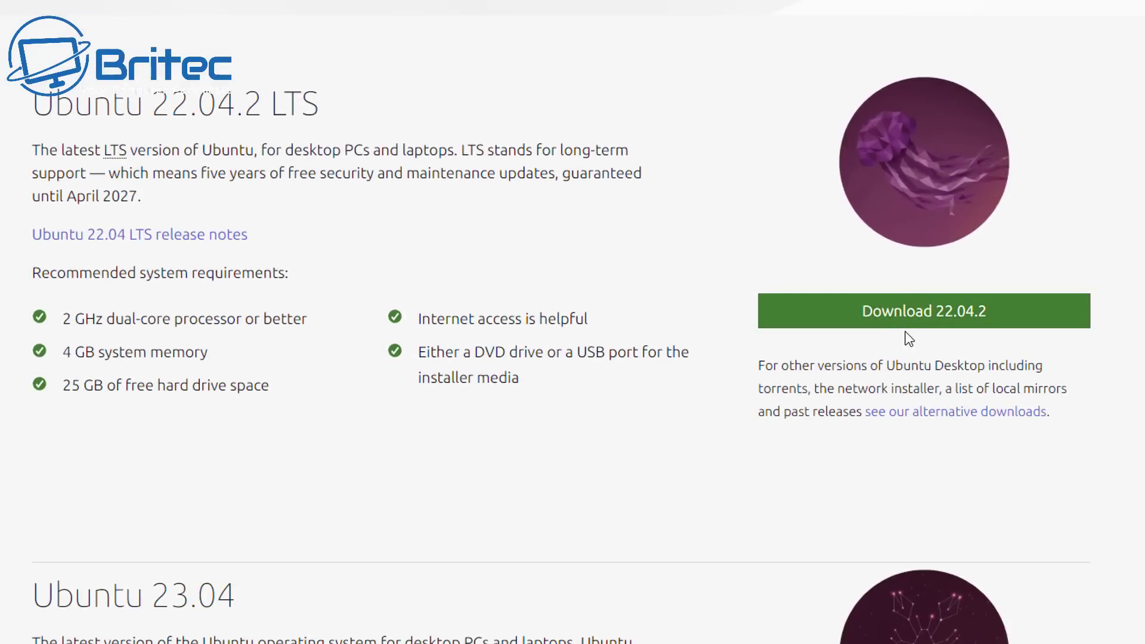
{"action": "scroll", "coordinate": [906, 337], "scroll_direction": "down", "scroll_amount": 1}
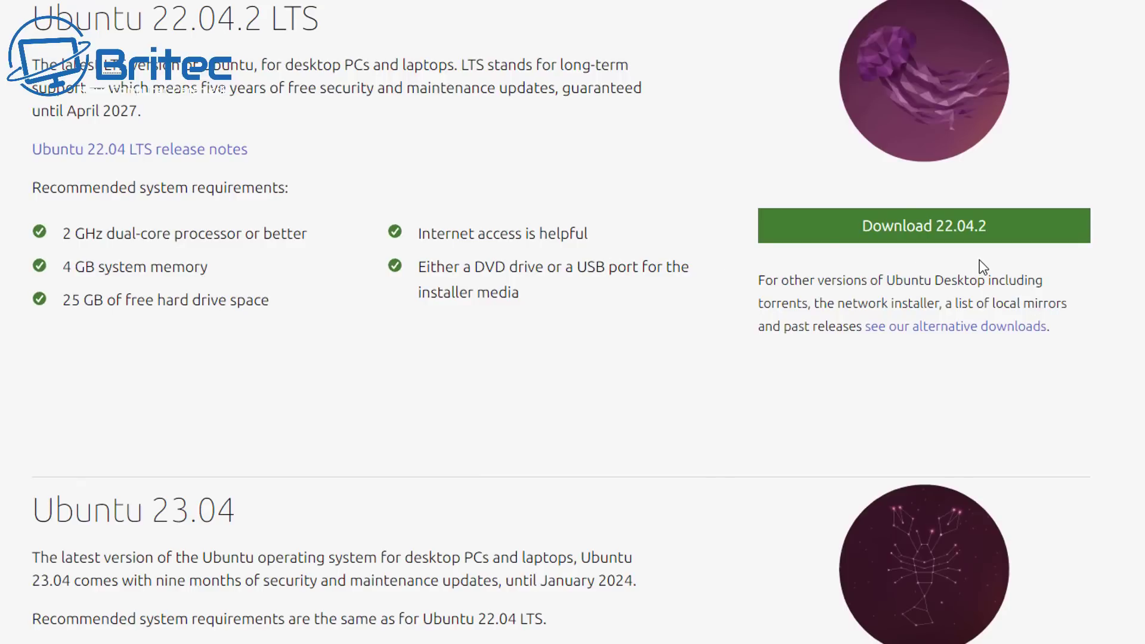
{"action": "scroll", "coordinate": [937, 276], "scroll_direction": "down", "scroll_amount": 5}
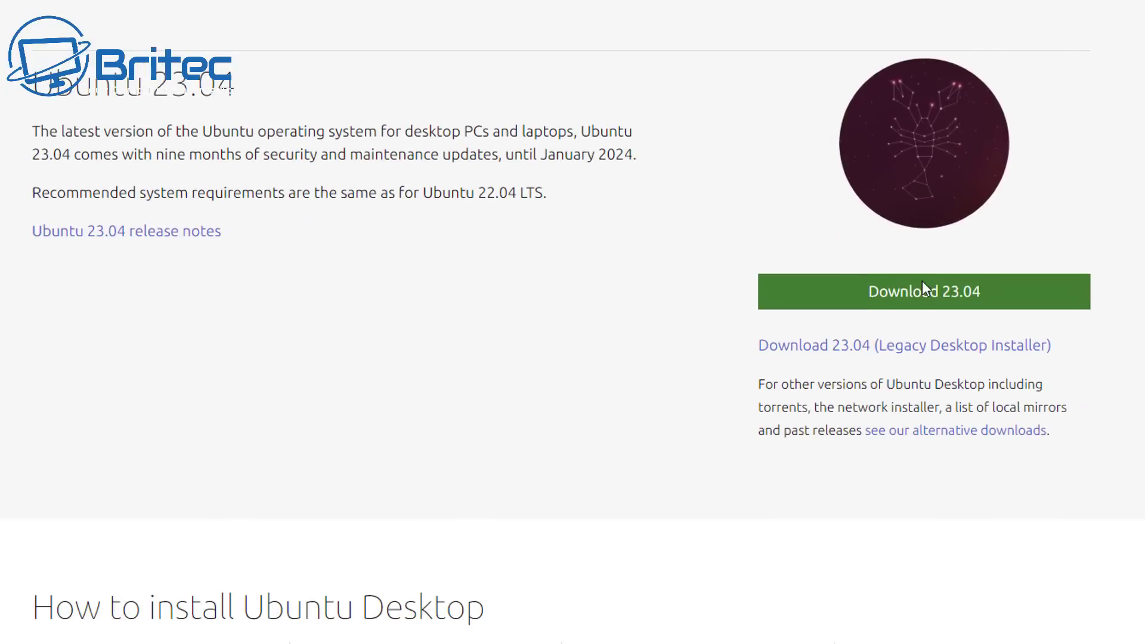
{"action": "scroll", "coordinate": [922, 281], "scroll_direction": "up", "scroll_amount": 3}
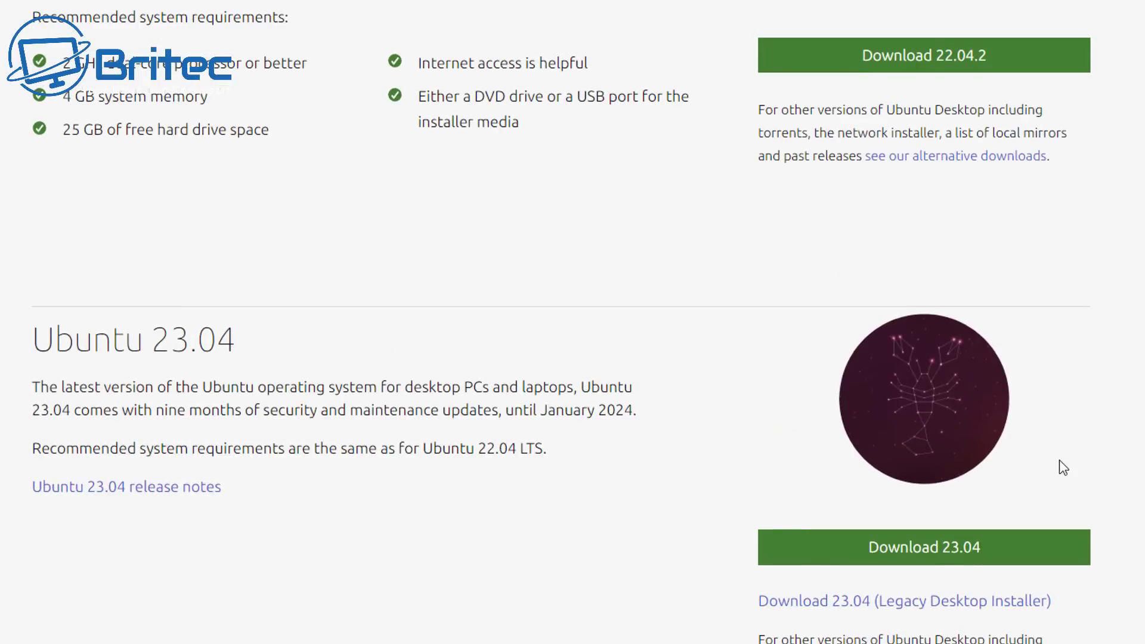
{"action": "scroll", "coordinate": [1059, 460], "scroll_direction": "up", "scroll_amount": 1}
{"action": "scroll", "coordinate": [1058, 459], "scroll_direction": "up", "scroll_amount": 1}
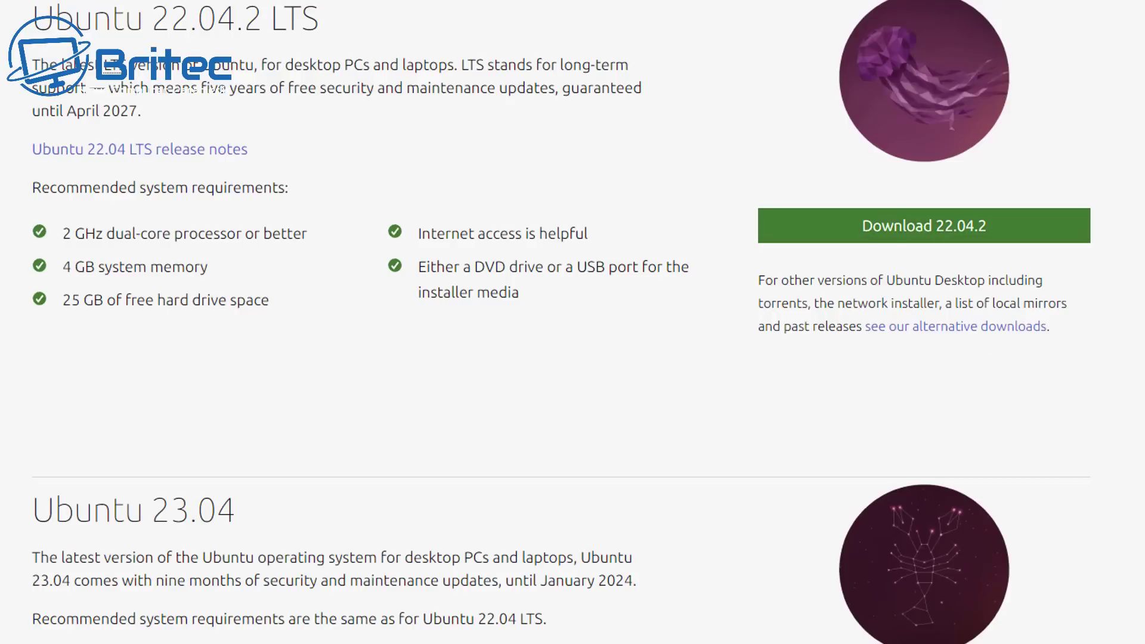
{"action": "left_click", "coordinate": [954, 230]}
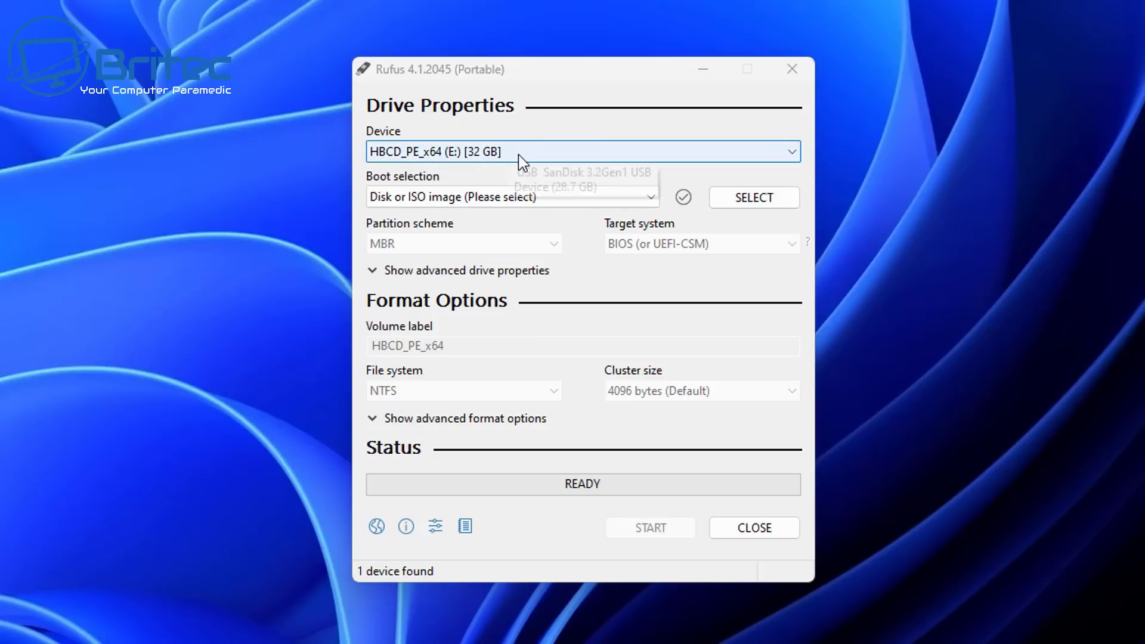
Step: Keep the 32 GB drive as target and load ubuntu-22.04.2-desktop-amd64.iso from Downloads
{"action": "left_click", "coordinate": [517, 155]}
{"action": "left_click", "coordinate": [517, 157]}
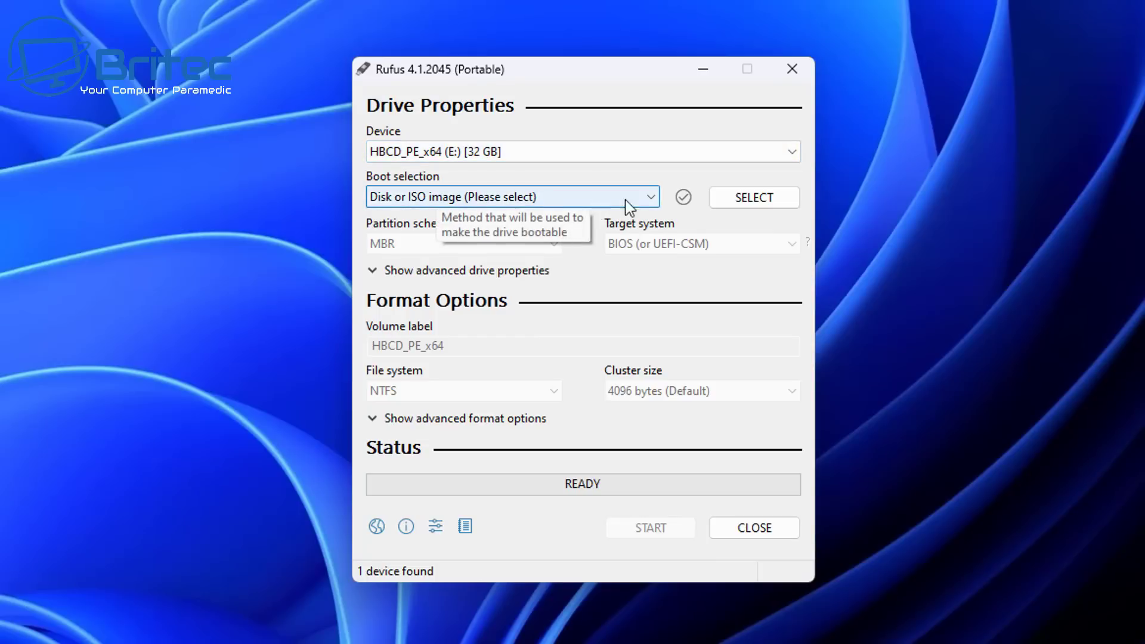
{"action": "left_click", "coordinate": [776, 198]}
{"action": "left_click_drag", "start_coordinate": [867, 111], "coordinate": [531, 77]}
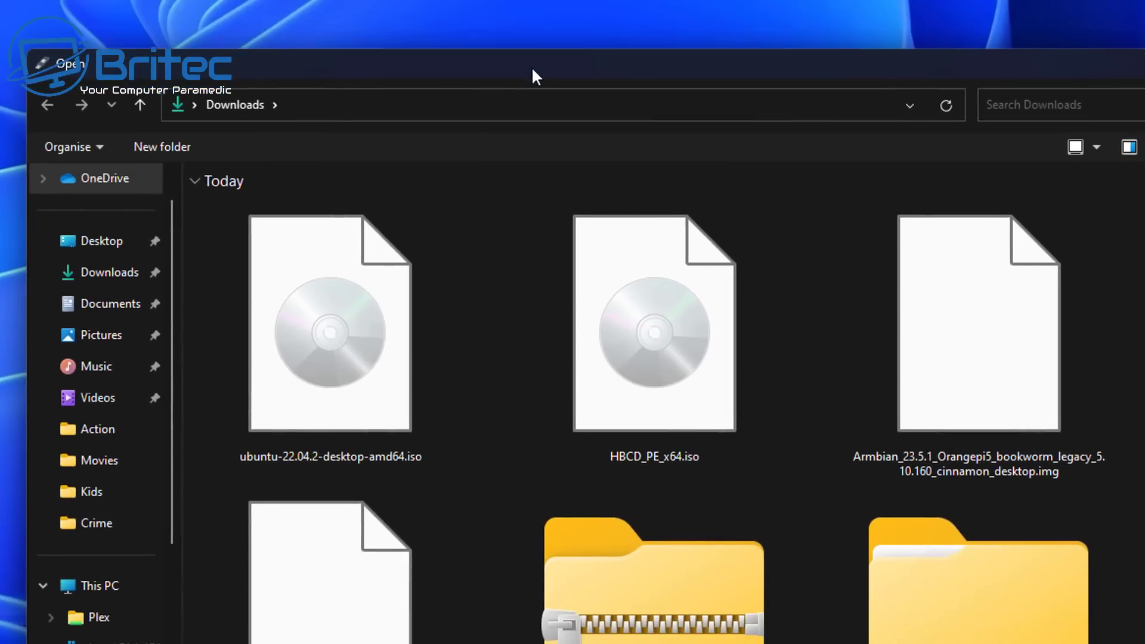
{"action": "left_click", "coordinate": [306, 369]}
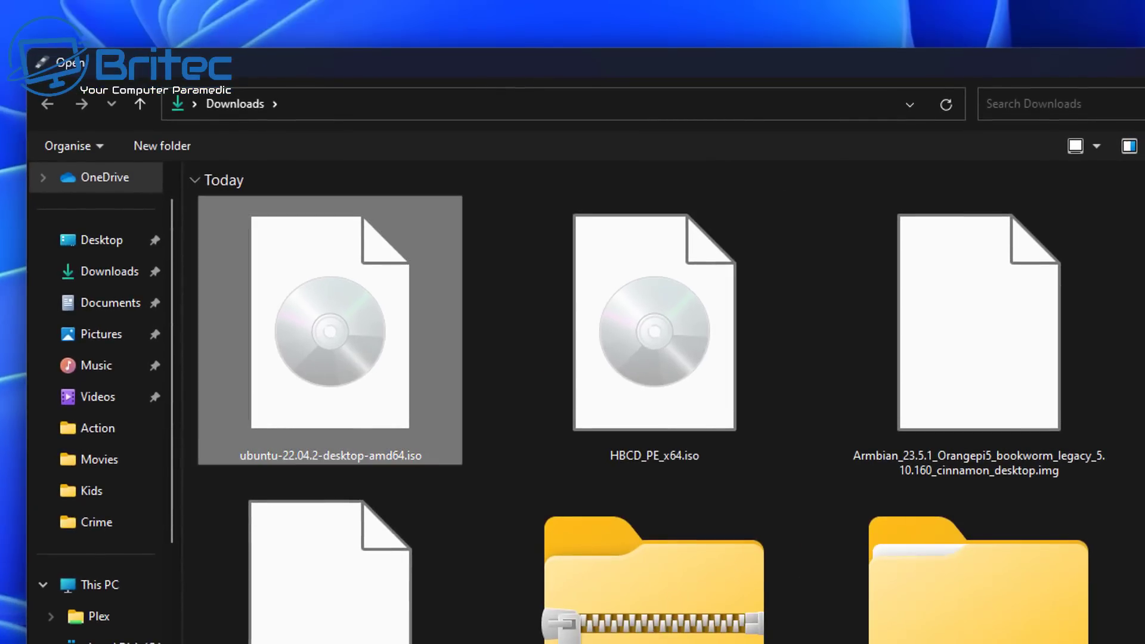
{"action": "left_click", "coordinate": [415, 534]}
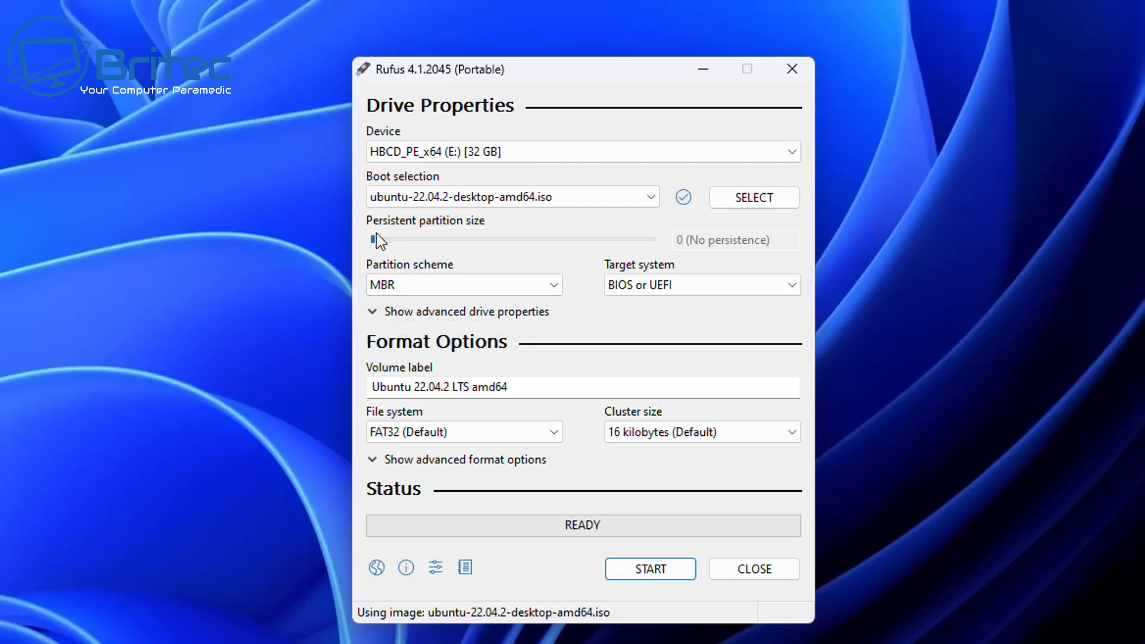
Step: Add a 1 GB persistent partition, keep the default 16 KB cluster size, and start writing
{"action": "left_click_drag", "start_coordinate": [377, 240], "coordinate": [382, 241]}
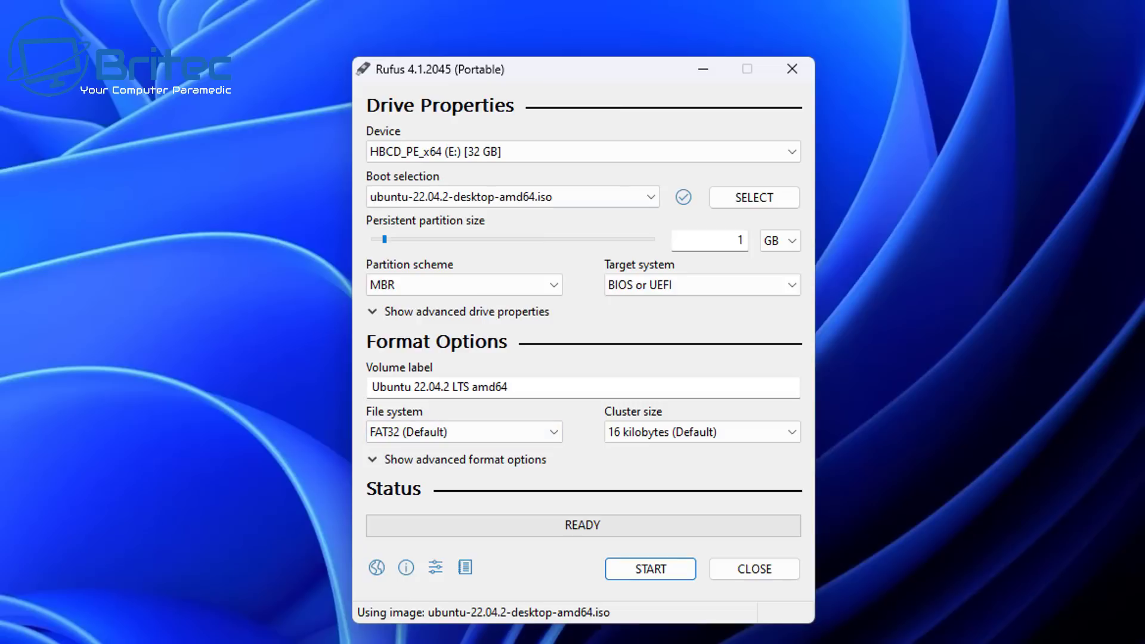
{"action": "key", "text": "Return"}
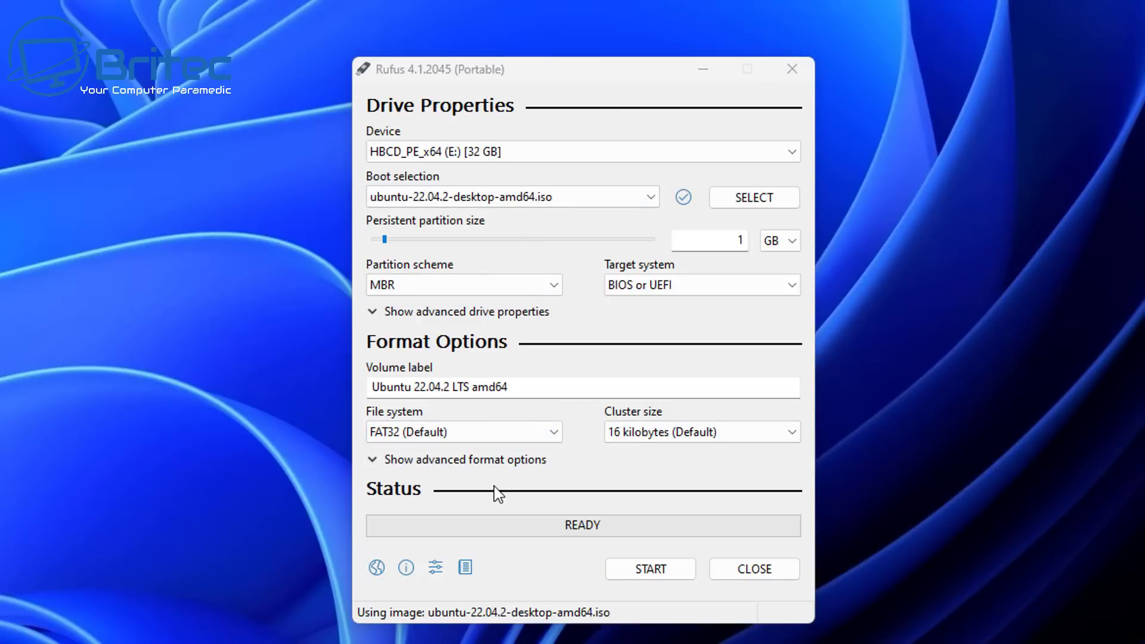
{"action": "left_click", "coordinate": [689, 435]}
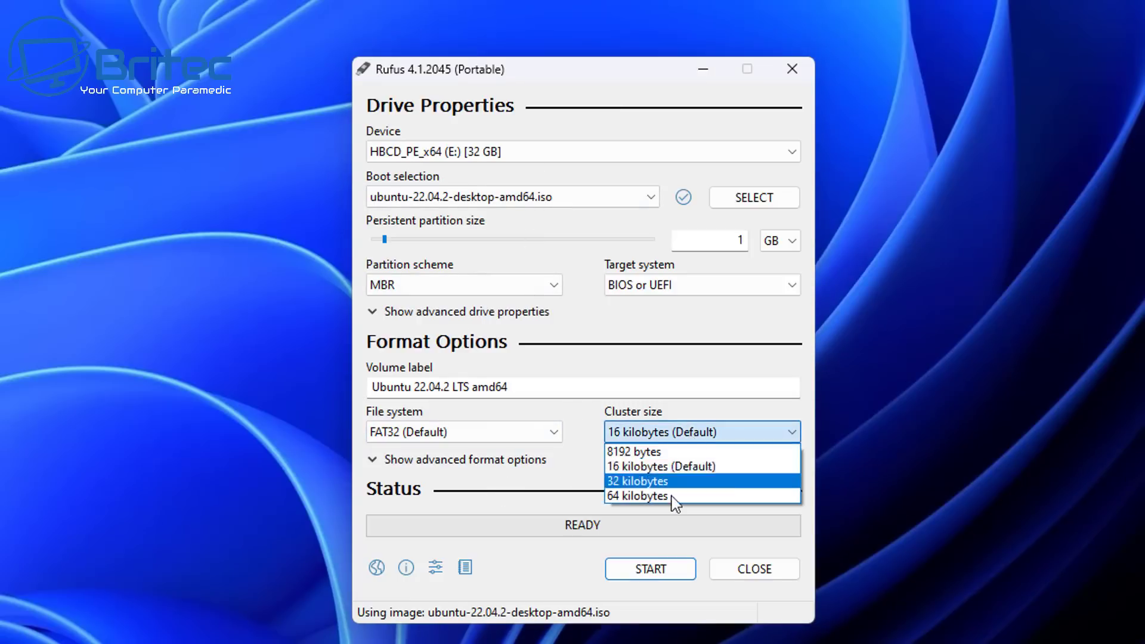
{"action": "left_click", "coordinate": [659, 480]}
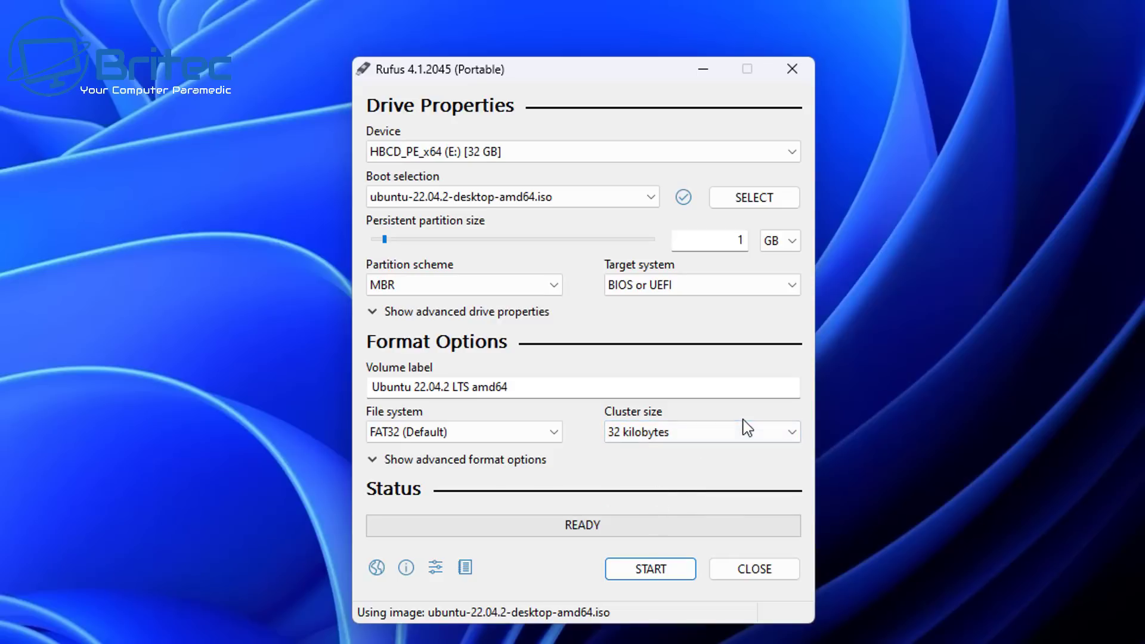
{"action": "left_click", "coordinate": [731, 434]}
{"action": "left_click", "coordinate": [723, 468]}
{"action": "left_click", "coordinate": [645, 569]}
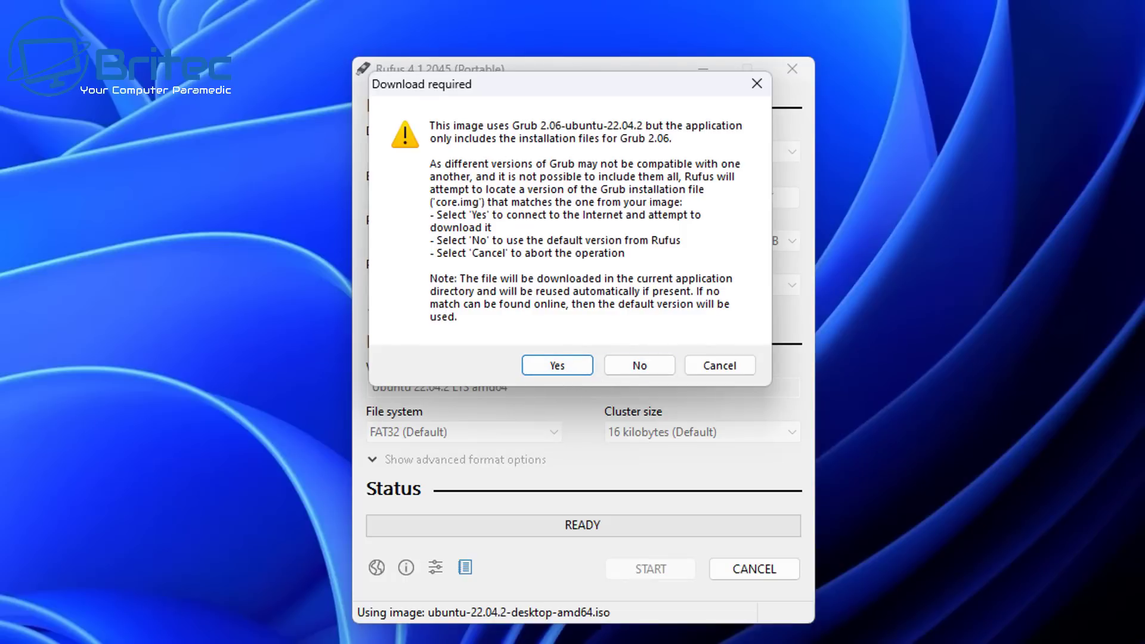
Step: Allow Rufus to download the matching Grub core.img and confirm wiping the USB drive
{"action": "left_click", "coordinate": [559, 363]}
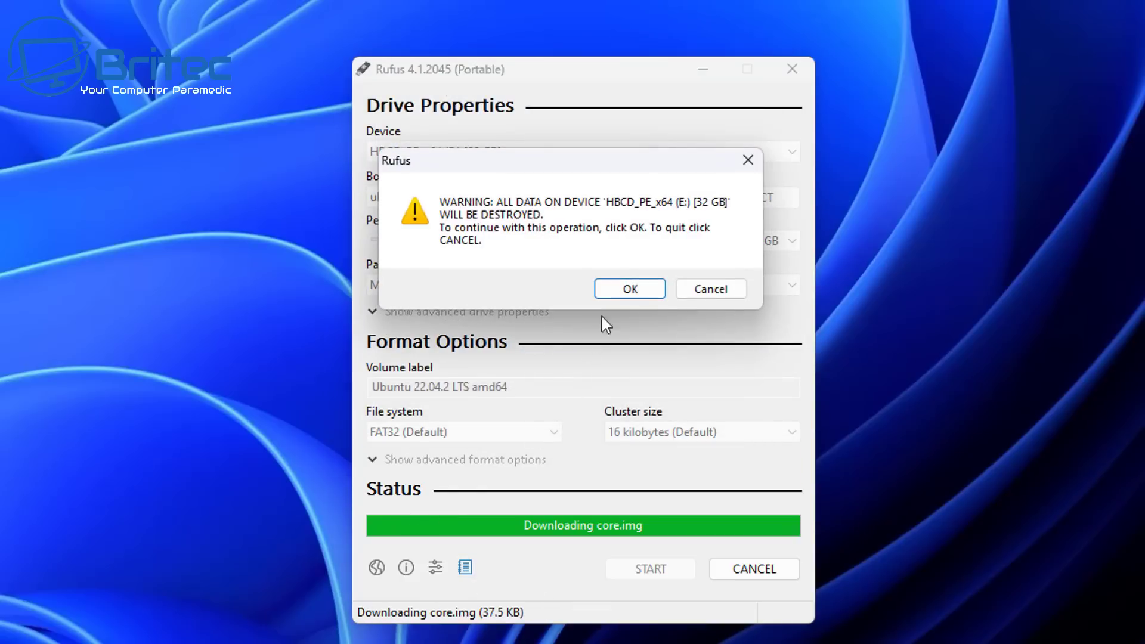
{"action": "left_click", "coordinate": [628, 290]}
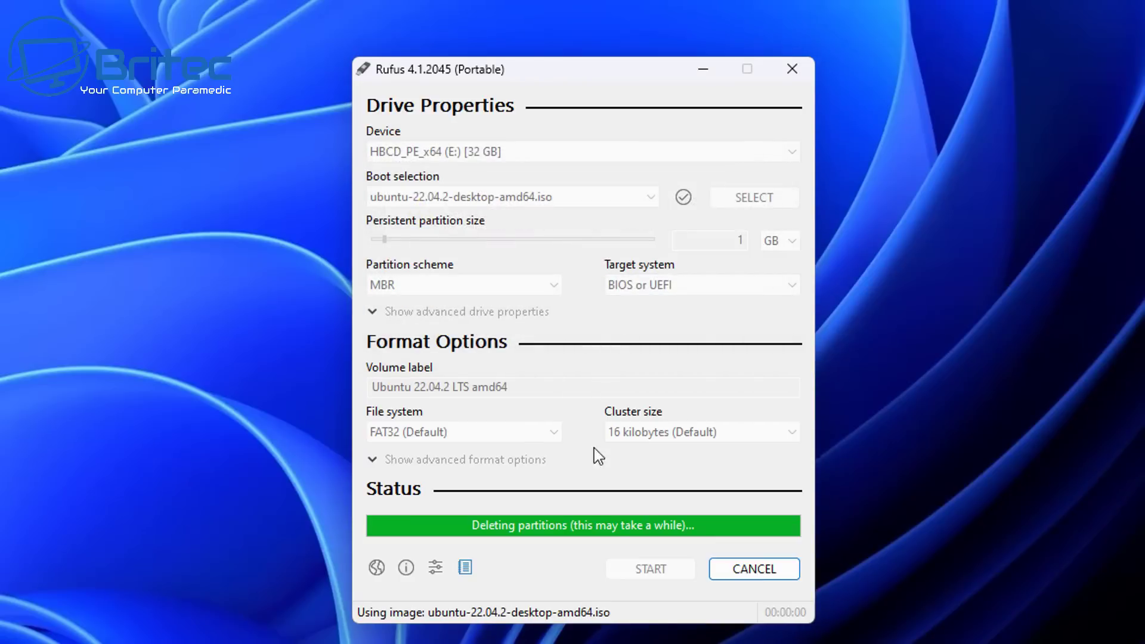